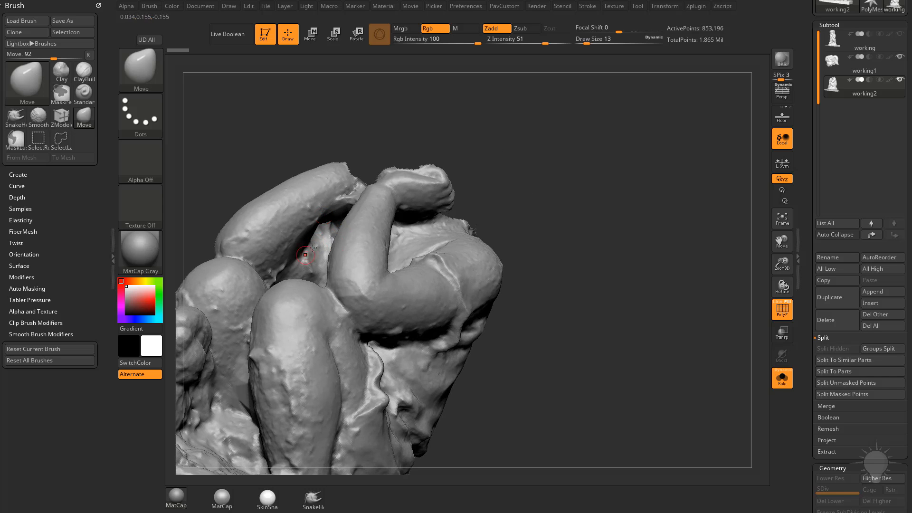
Step: Isolate one bent arm of the working2 statue with a lasso selection, hiding most of the surrounding mesh
{"action": "mouse_move", "coordinate": [536, 164]}
{"action": "left_mouse_down"}
{"action": "mouse_move", "coordinate": [550, 213]}
{"action": "mouse_move", "coordinate": [572, 203]}
{"action": "mouse_move", "coordinate": [435, 192]}
{"action": "mouse_move", "coordinate": [594, 220]}
{"action": "mouse_move", "coordinate": [512, 204]}
{"action": "left_mouse_up"}
{"action": "left_click", "coordinate": [140, 67], "text": "ctrl+shift"}
{"action": "left_click", "coordinate": [155, 77]}
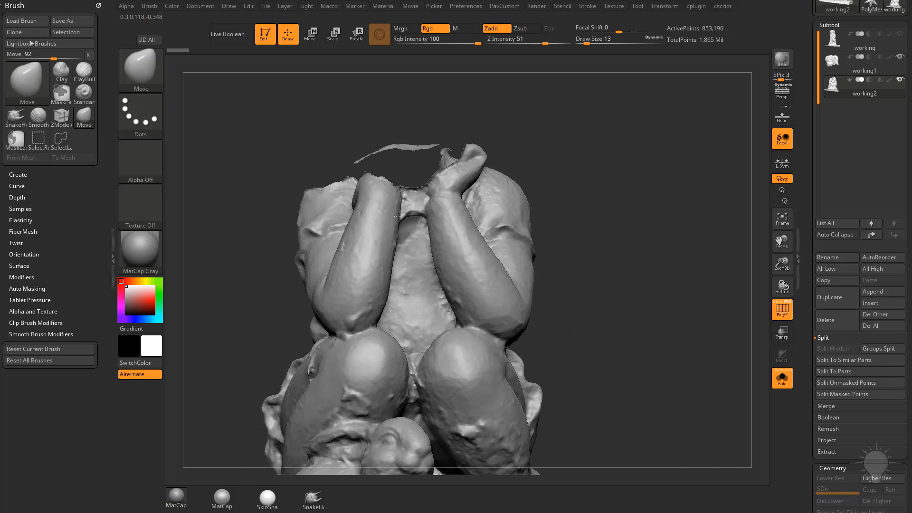
{"action": "left_click_drag", "start_coordinate": [569, 176], "coordinate": [553, 177]}
{"action": "key", "text": "ctrl+shift"}
{"action": "mouse_move", "coordinate": [267, 251]}
{"action": "left_mouse_down", "text": "ctrl+shift"}
{"action": "mouse_move", "coordinate": [351, 139]}
{"action": "mouse_move", "coordinate": [414, 209]}
{"action": "mouse_move", "coordinate": [375, 314]}
{"action": "mouse_move", "coordinate": [265, 284]}
{"action": "left_mouse_up", "text": "ctrl+shift"}
{"action": "left_click_drag", "start_coordinate": [627, 214], "coordinate": [537, 243]}
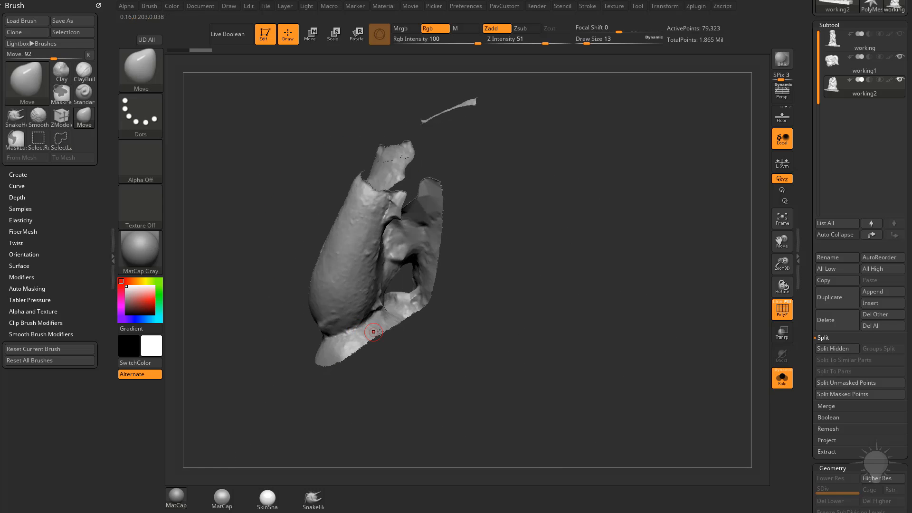
{"action": "mouse_move", "coordinate": [456, 281]}
{"action": "left_mouse_down"}
{"action": "mouse_move", "coordinate": [629, 142]}
{"action": "mouse_move", "coordinate": [600, 175]}
{"action": "mouse_move", "coordinate": [620, 159]}
{"action": "mouse_move", "coordinate": [603, 190]}
{"action": "mouse_move", "coordinate": [579, 209]}
{"action": "mouse_move", "coordinate": [531, 205]}
{"action": "mouse_move", "coordinate": [577, 183]}
{"action": "mouse_move", "coordinate": [636, 183]}
{"action": "mouse_move", "coordinate": [583, 184]}
{"action": "left_mouse_up"}
{"action": "key", "text": "ctrl+shift"}
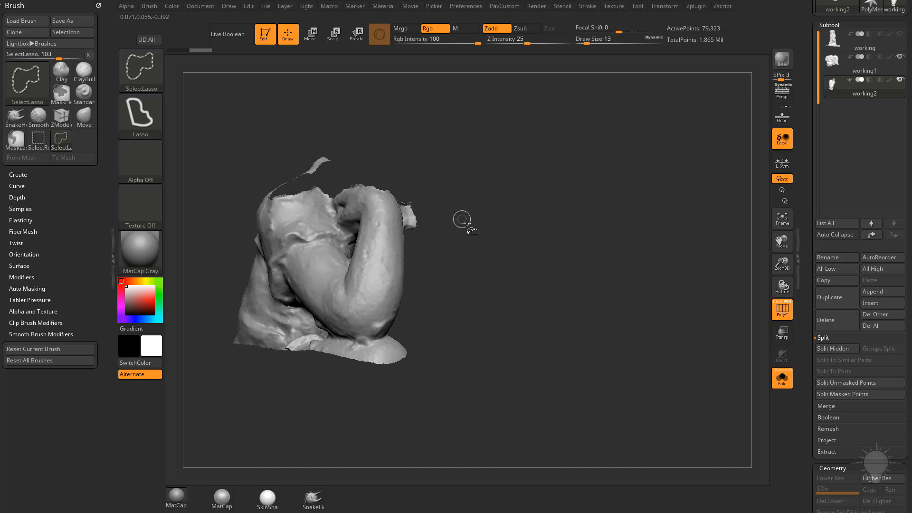
Step: Hide the stray scrap beside the forearm and the shoulder and back area behind the upper arm
{"action": "left_click_drag", "start_coordinate": [464, 181], "coordinate": [429, 177], "text": "ctrl+alt+shift"}
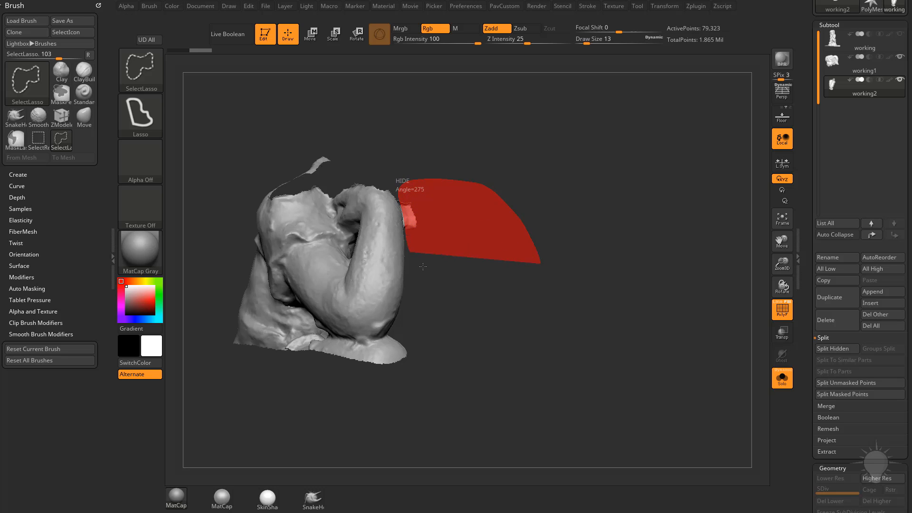
{"action": "left_click_drag", "start_coordinate": [422, 266], "coordinate": [424, 267], "text": "ctrl+alt+shift"}
{"action": "mouse_move", "coordinate": [522, 213]}
{"action": "left_mouse_down"}
{"action": "mouse_move", "coordinate": [574, 209]}
{"action": "mouse_move", "coordinate": [542, 208]}
{"action": "mouse_move", "coordinate": [553, 171]}
{"action": "mouse_move", "coordinate": [538, 135]}
{"action": "mouse_move", "coordinate": [537, 185]}
{"action": "mouse_move", "coordinate": [513, 210]}
{"action": "mouse_move", "coordinate": [552, 231]}
{"action": "mouse_move", "coordinate": [571, 229]}
{"action": "mouse_move", "coordinate": [524, 190]}
{"action": "mouse_move", "coordinate": [580, 211]}
{"action": "left_mouse_up"}
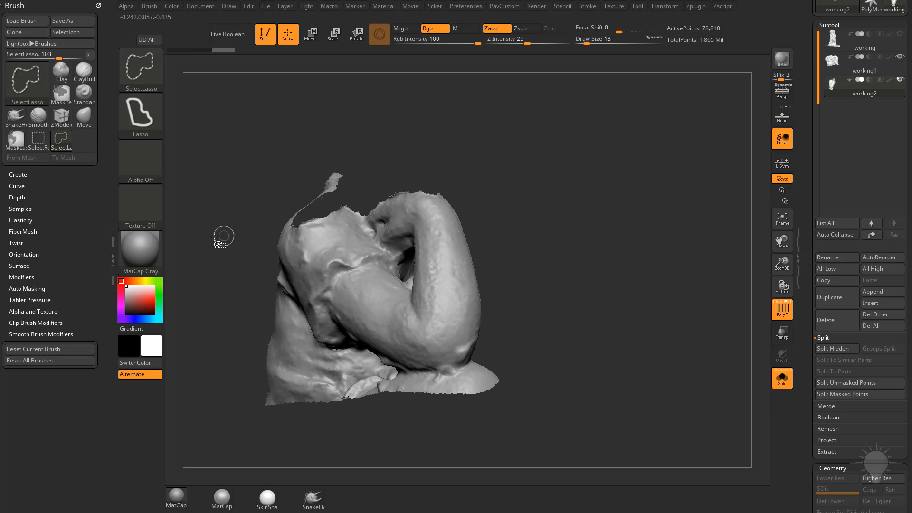
{"action": "mouse_move", "coordinate": [215, 236]}
{"action": "left_mouse_down", "text": "ctrl+shift"}
{"action": "mouse_move", "coordinate": [369, 170]}
{"action": "mouse_move", "coordinate": [366, 213]}
{"action": "left_mouse_up", "text": "ctrl+shift"}
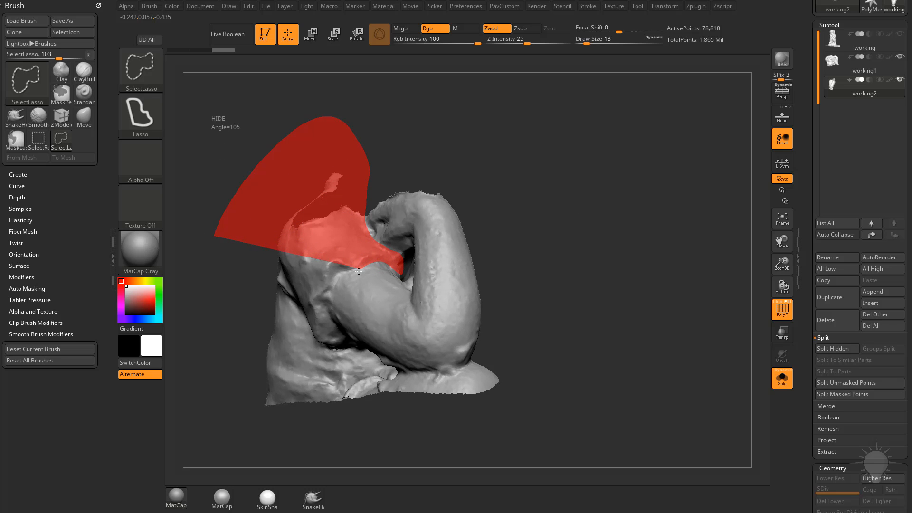
{"action": "left_click_drag", "start_coordinate": [337, 350], "coordinate": [205, 267], "text": "ctrl+alt+shift"}
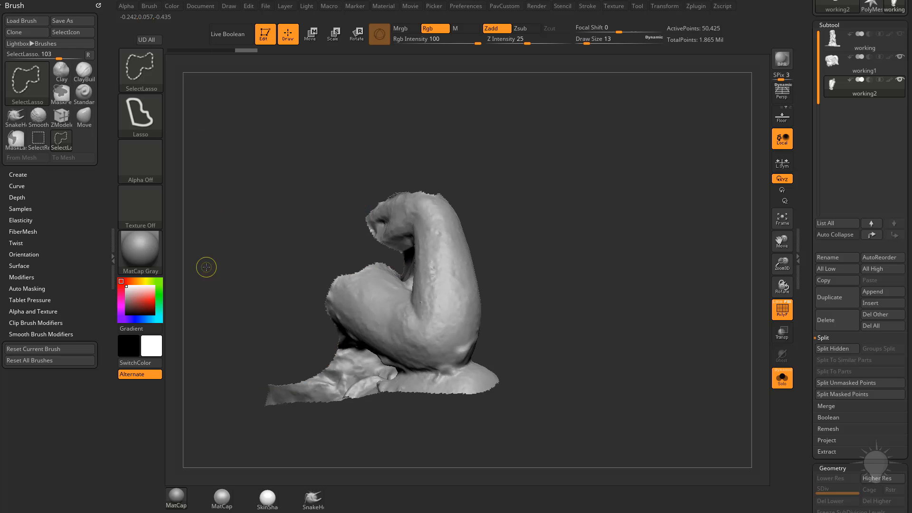
Step: Hide the leftover knee and lap surface beneath the isolated arm's elbow
{"action": "mouse_move", "coordinate": [555, 228]}
{"action": "left_mouse_down"}
{"action": "mouse_move", "coordinate": [604, 214]}
{"action": "mouse_move", "coordinate": [608, 223]}
{"action": "left_mouse_up"}
{"action": "left_click_drag", "start_coordinate": [627, 326], "coordinate": [621, 289], "text": "ctrl+alt+shift"}
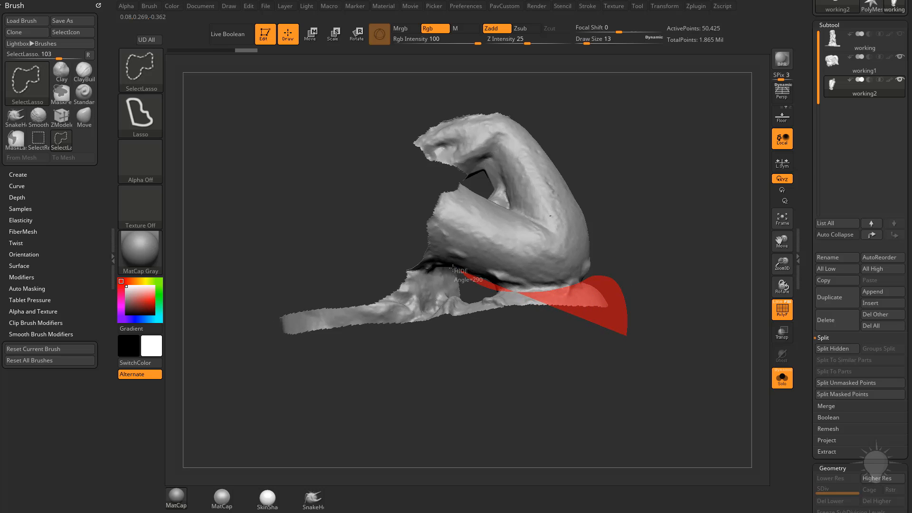
{"action": "mouse_move", "coordinate": [391, 272]}
{"action": "left_mouse_down", "text": "ctrl+alt+shift"}
{"action": "mouse_move", "coordinate": [245, 327]}
{"action": "mouse_move", "coordinate": [371, 403]}
{"action": "left_mouse_up", "text": "ctrl+alt+shift"}
{"action": "mouse_move", "coordinate": [651, 258]}
{"action": "left_mouse_down"}
{"action": "mouse_move", "coordinate": [594, 279]}
{"action": "mouse_move", "coordinate": [498, 285]}
{"action": "left_mouse_up"}
{"action": "left_click_drag", "start_coordinate": [372, 318], "coordinate": [395, 237], "text": "ctrl+alt+shift"}
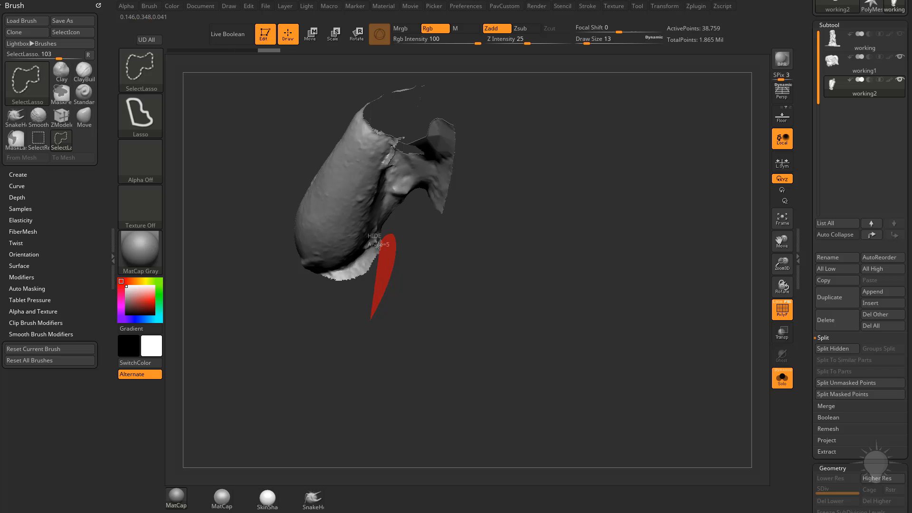
{"action": "left_click_drag", "start_coordinate": [323, 275], "coordinate": [289, 351], "text": "ctrl+alt+shift"}
Step: Trim the small leftover fragments along the underside of the isolated arm out of view
{"action": "mouse_move", "coordinate": [462, 311]}
{"action": "left_mouse_down"}
{"action": "mouse_move", "coordinate": [590, 199]}
{"action": "mouse_move", "coordinate": [609, 206]}
{"action": "mouse_move", "coordinate": [588, 189]}
{"action": "mouse_move", "coordinate": [611, 162]}
{"action": "mouse_move", "coordinate": [665, 186]}
{"action": "mouse_move", "coordinate": [581, 164]}
{"action": "mouse_move", "coordinate": [612, 231]}
{"action": "left_mouse_up"}
{"action": "left_click_drag", "start_coordinate": [342, 335], "coordinate": [312, 233], "text": "ctrl+alt+shift"}
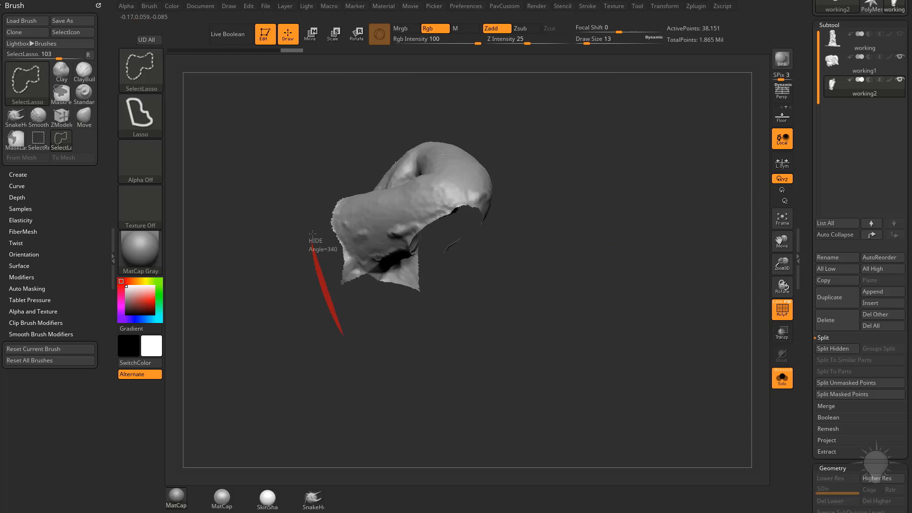
{"action": "left_click_drag", "start_coordinate": [366, 280], "coordinate": [366, 281], "text": "ctrl+alt+shift"}
{"action": "mouse_move", "coordinate": [572, 281]}
{"action": "left_mouse_down"}
{"action": "mouse_move", "coordinate": [579, 266]}
{"action": "mouse_move", "coordinate": [584, 304]}
{"action": "mouse_move", "coordinate": [560, 291]}
{"action": "mouse_move", "coordinate": [561, 210]}
{"action": "left_mouse_up"}
{"action": "left_click_drag", "start_coordinate": [506, 244], "coordinate": [603, 195]}
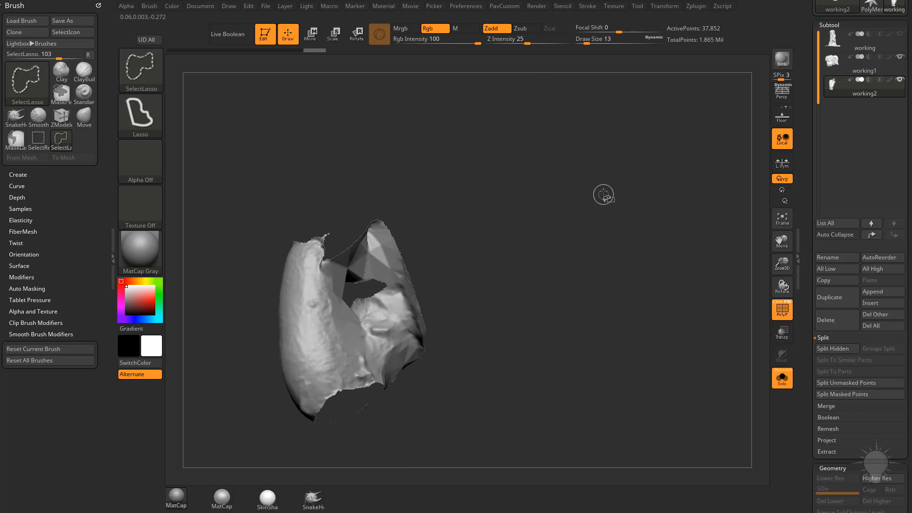
{"action": "left_click", "coordinate": [665, 194], "text": "ctrl+shift"}
Step: Hide the torso surface still attached along the inner side of the forearm and upper arm
{"action": "mouse_move", "coordinate": [651, 167]}
{"action": "left_mouse_down"}
{"action": "mouse_move", "coordinate": [683, 156]}
{"action": "mouse_move", "coordinate": [674, 142]}
{"action": "mouse_move", "coordinate": [572, 227]}
{"action": "mouse_move", "coordinate": [412, 293]}
{"action": "left_mouse_up"}
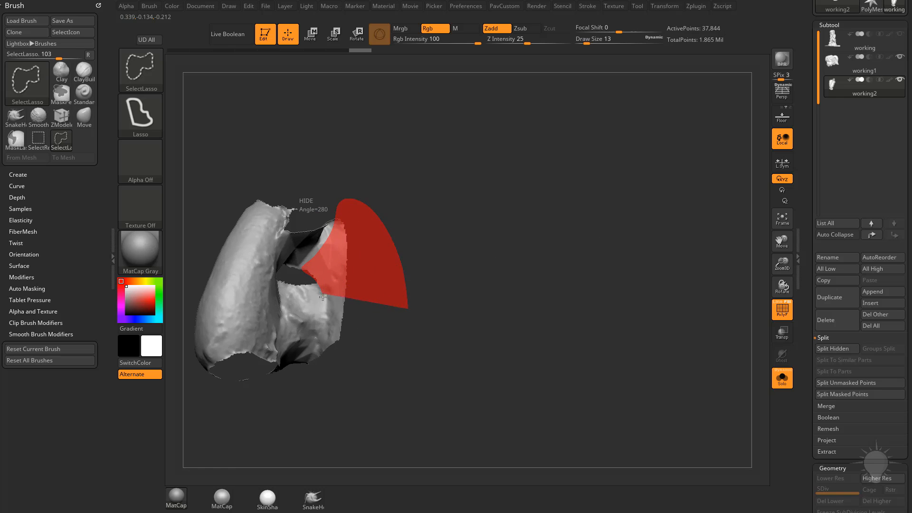
{"action": "left_click", "coordinate": [619, 180], "text": "ctrl+shift"}
{"action": "mouse_move", "coordinate": [631, 208]}
{"action": "left_mouse_down"}
{"action": "mouse_move", "coordinate": [637, 220]}
{"action": "mouse_move", "coordinate": [649, 216]}
{"action": "mouse_move", "coordinate": [623, 222]}
{"action": "mouse_move", "coordinate": [626, 228]}
{"action": "mouse_move", "coordinate": [639, 209]}
{"action": "left_mouse_up"}
{"action": "mouse_move", "coordinate": [641, 190]}
{"action": "left_mouse_down", "text": "ctrl+shift"}
{"action": "mouse_move", "coordinate": [674, 257]}
{"action": "mouse_move", "coordinate": [637, 220]}
{"action": "left_mouse_up", "text": "ctrl+shift"}
{"action": "mouse_move", "coordinate": [637, 220]}
{"action": "left_mouse_down"}
{"action": "mouse_move", "coordinate": [632, 211]}
{"action": "mouse_move", "coordinate": [586, 209]}
{"action": "mouse_move", "coordinate": [565, 223]}
{"action": "left_mouse_up"}
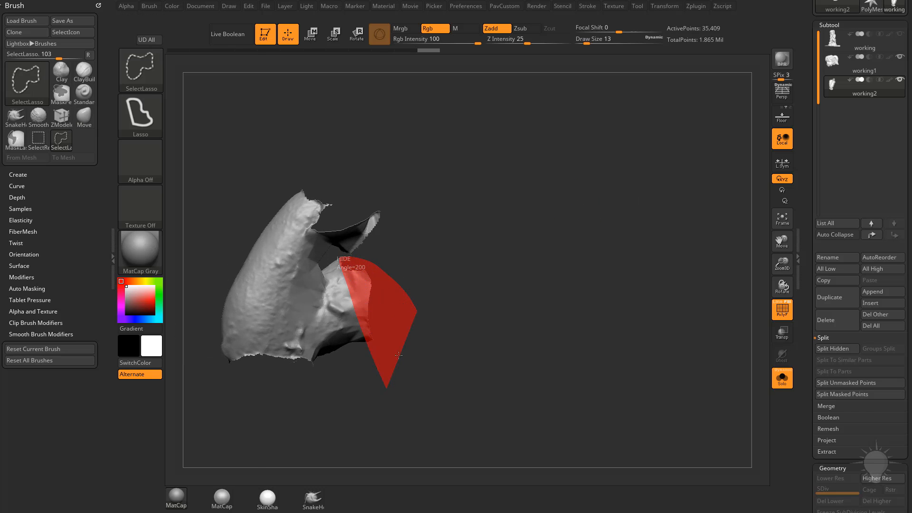
{"action": "left_click", "coordinate": [587, 213], "text": "ctrl+shift"}
Step: Check the rest of the statue with inverted visibility and hide the remaining ragged scraps around the arm and elbow
{"action": "left_click_drag", "start_coordinate": [631, 219], "coordinate": [261, 213]}
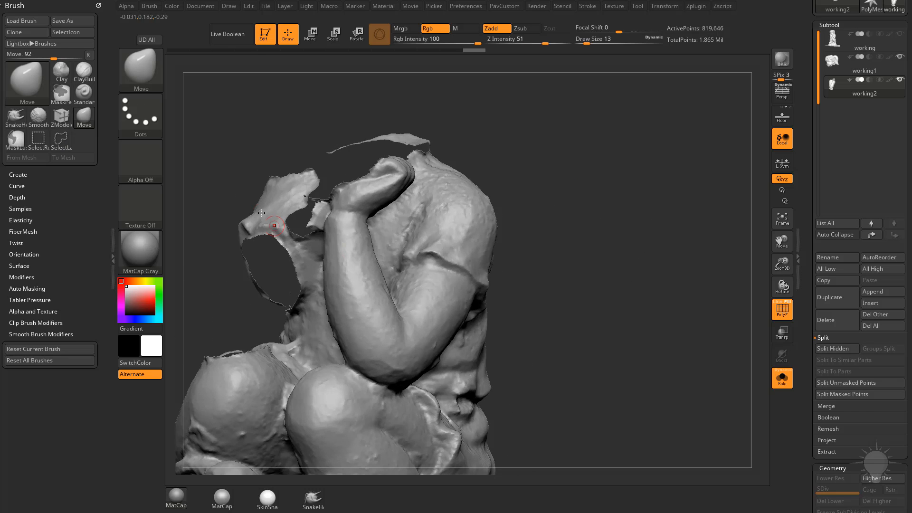
{"action": "left_click_drag", "start_coordinate": [284, 276], "coordinate": [570, 223]}
{"action": "mouse_move", "coordinate": [629, 214]}
{"action": "left_mouse_down", "text": "ctrl+shift"}
{"action": "mouse_move", "coordinate": [659, 270]}
{"action": "mouse_move", "coordinate": [631, 263]}
{"action": "left_mouse_up", "text": "ctrl+shift"}
{"action": "mouse_move", "coordinate": [574, 209]}
{"action": "left_mouse_down"}
{"action": "mouse_move", "coordinate": [608, 230]}
{"action": "mouse_move", "coordinate": [523, 220]}
{"action": "mouse_move", "coordinate": [545, 190]}
{"action": "mouse_move", "coordinate": [605, 214]}
{"action": "mouse_move", "coordinate": [623, 209]}
{"action": "left_mouse_up"}
{"action": "mouse_move", "coordinate": [627, 211]}
{"action": "left_mouse_down", "text": "ctrl+shift"}
{"action": "mouse_move", "coordinate": [681, 252]}
{"action": "mouse_move", "coordinate": [668, 265]}
{"action": "left_mouse_up", "text": "ctrl+shift"}
{"action": "mouse_move", "coordinate": [664, 265]}
{"action": "left_mouse_down"}
{"action": "mouse_move", "coordinate": [614, 245]}
{"action": "mouse_move", "coordinate": [594, 204]}
{"action": "mouse_move", "coordinate": [613, 247]}
{"action": "left_mouse_up"}
{"action": "mouse_move", "coordinate": [612, 247]}
{"action": "left_mouse_down"}
{"action": "mouse_move", "coordinate": [586, 252]}
{"action": "mouse_move", "coordinate": [596, 263]}
{"action": "left_mouse_up"}
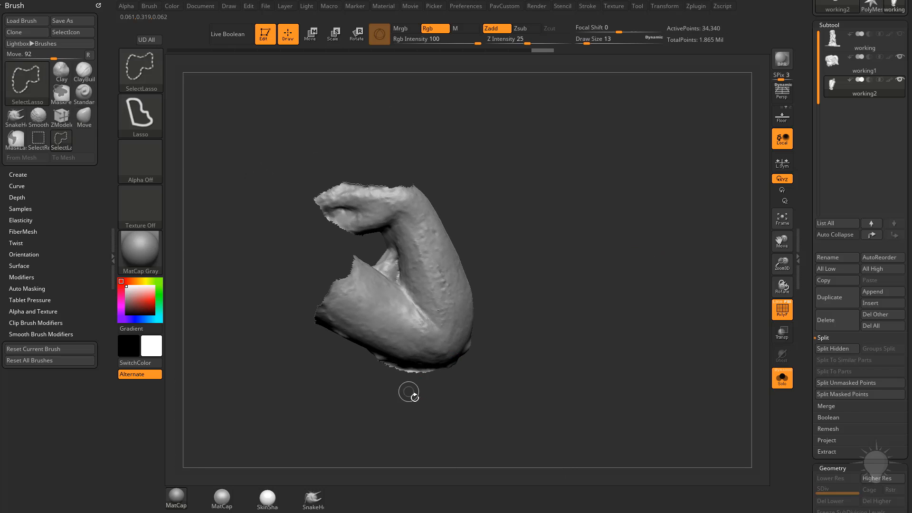
{"action": "left_click_drag", "start_coordinate": [409, 393], "coordinate": [401, 399]}
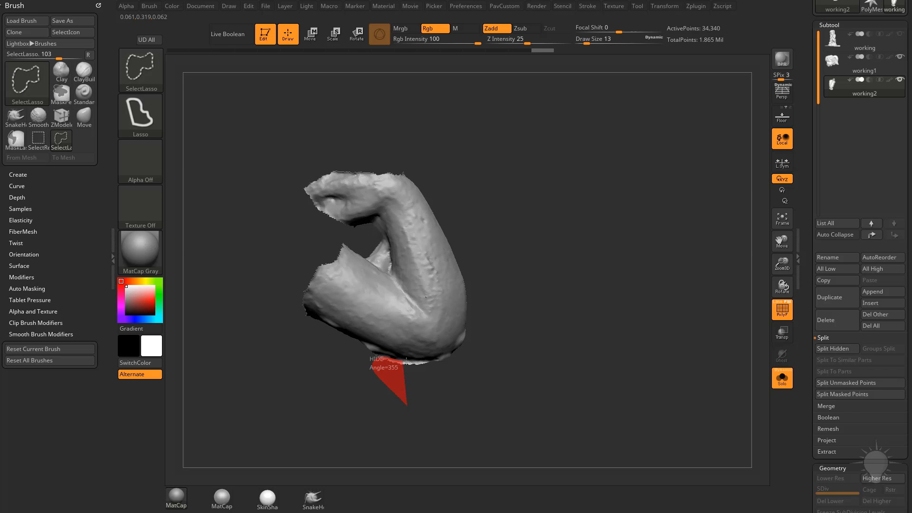
{"action": "left_click_drag", "start_coordinate": [465, 378], "coordinate": [467, 379], "text": "ctrl+shift"}
Step: Mask the isolated arm and assign it its own polygroup
{"action": "mouse_move", "coordinate": [634, 291]}
{"action": "left_mouse_down"}
{"action": "mouse_move", "coordinate": [575, 283]}
{"action": "mouse_move", "coordinate": [621, 286]}
{"action": "mouse_move", "coordinate": [602, 263]}
{"action": "mouse_move", "coordinate": [594, 291]}
{"action": "mouse_move", "coordinate": [680, 314]}
{"action": "mouse_move", "coordinate": [759, 316]}
{"action": "left_mouse_up"}
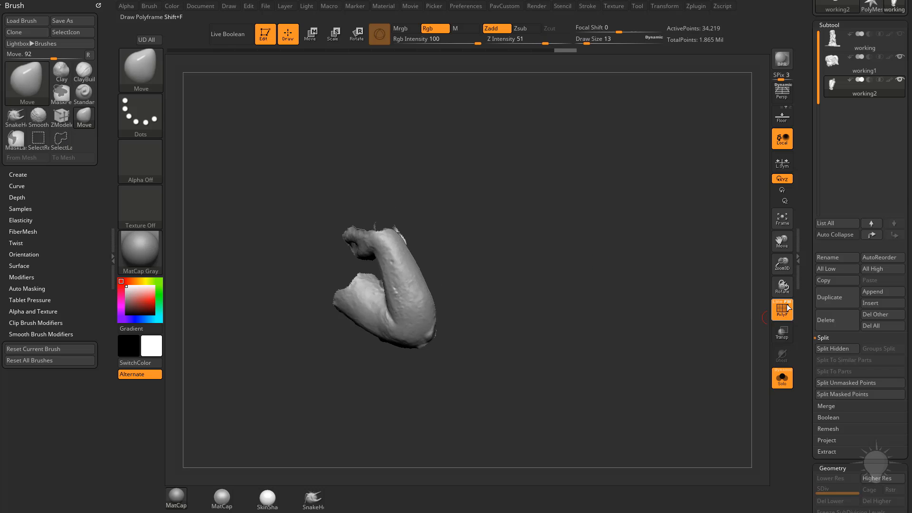
{"action": "left_click_drag", "start_coordinate": [644, 275], "coordinate": [762, 316]}
{"action": "left_click_drag", "start_coordinate": [665, 308], "coordinate": [641, 283]}
{"action": "key", "text": "ctrl"}
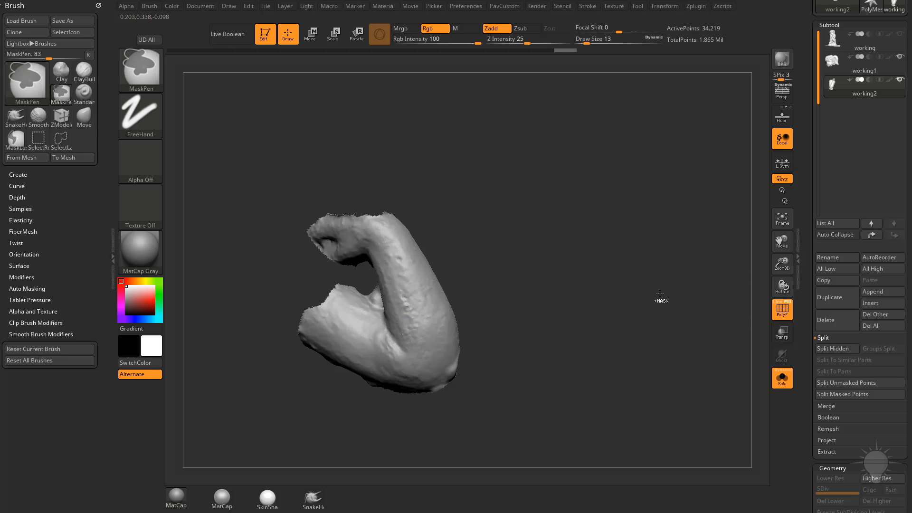
{"action": "left_click", "coordinate": [508, 289], "text": "ctrl"}
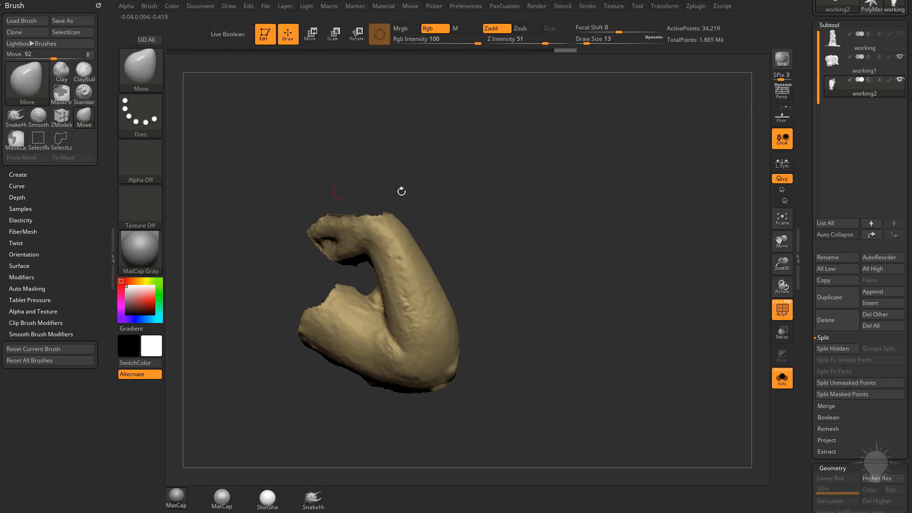
{"action": "key", "text": "ctrl+w"}
{"action": "key", "text": "ctrl+w"}
{"action": "key", "text": "ctrl+w"}
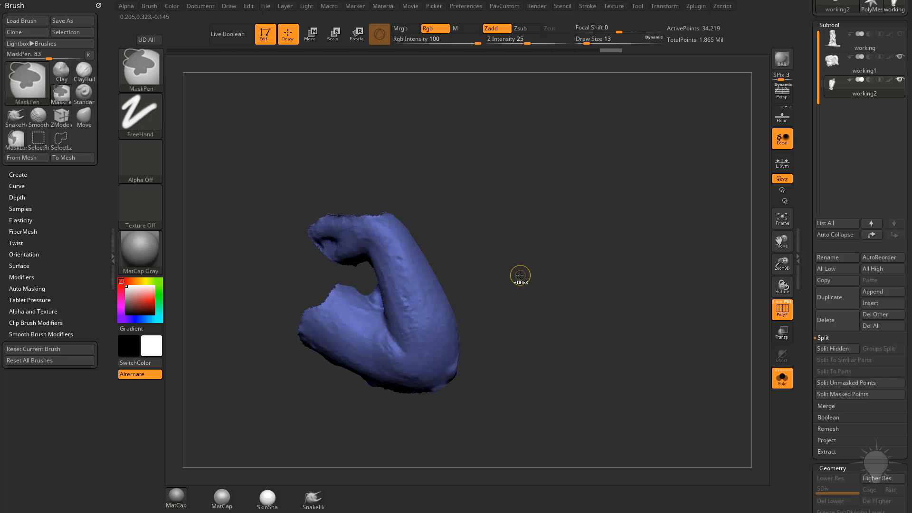
{"action": "key", "text": "ctrl+shift"}
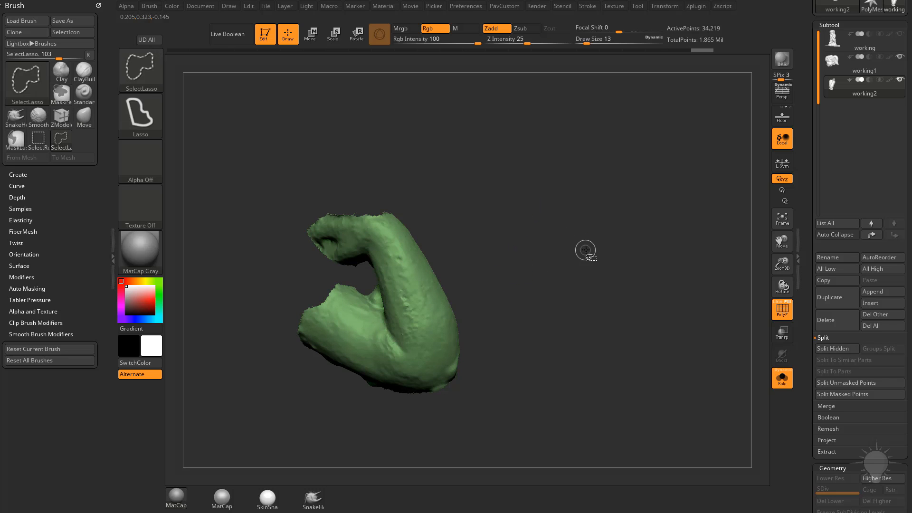
Step: Check the arm's polygroup against the full statue, isolate the arm again and split the hidden geometry into a separate subtool
{"action": "left_click", "coordinate": [587, 243], "text": "ctrl+shift"}
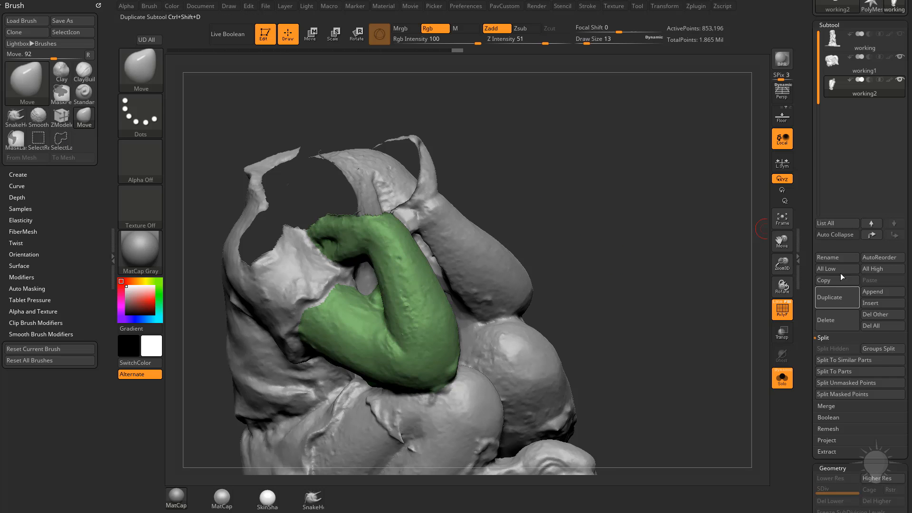
{"action": "left_click", "coordinate": [565, 234], "text": "ctrl+shift"}
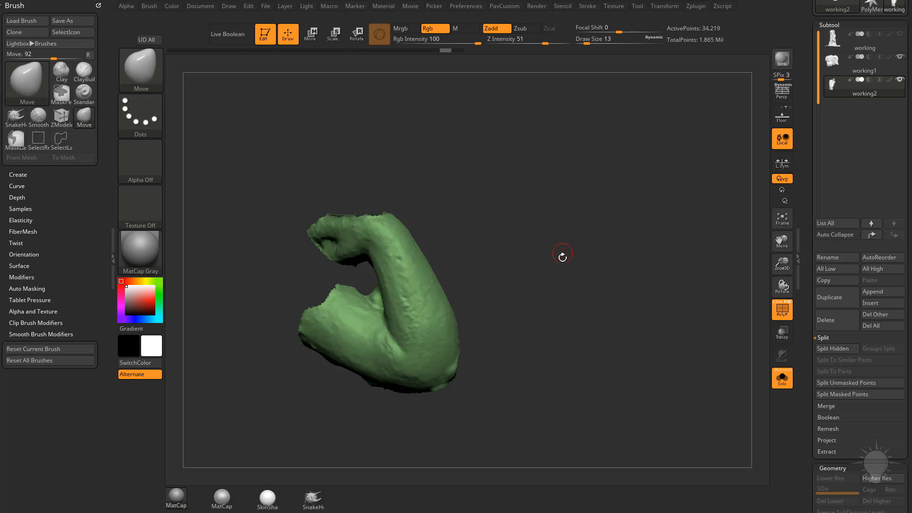
{"action": "mouse_move", "coordinate": [562, 256]}
{"action": "left_mouse_down"}
{"action": "mouse_move", "coordinate": [503, 252]}
{"action": "mouse_move", "coordinate": [556, 273]}
{"action": "mouse_move", "coordinate": [564, 245]}
{"action": "left_mouse_up"}
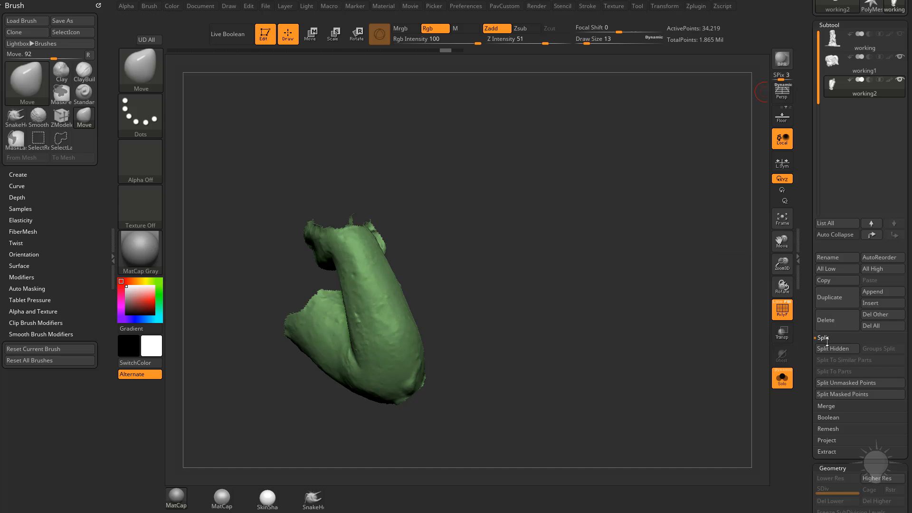
{"action": "left_click", "coordinate": [839, 350]}
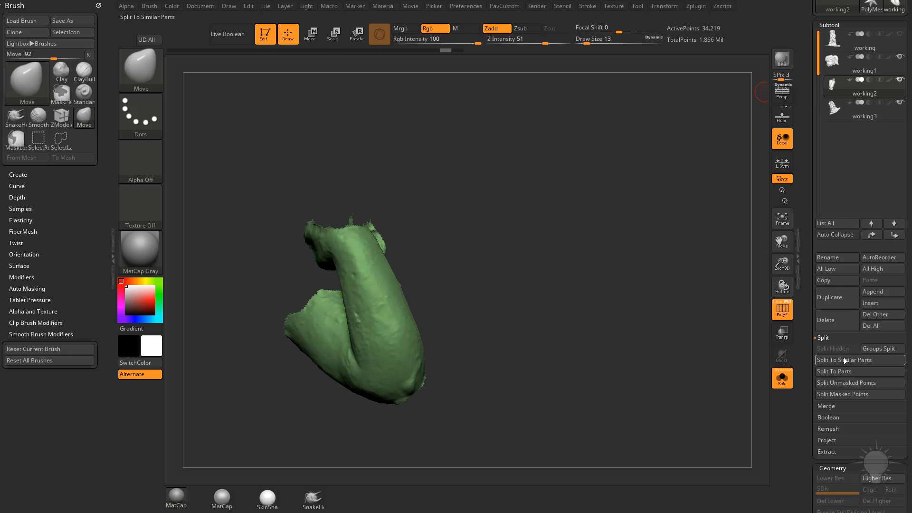
Step: Make the working3 subtool active and inspect the openings left where the arm was separated
{"action": "left_click", "coordinate": [867, 116]}
{"action": "left_click", "coordinate": [861, 93]}
{"action": "left_click", "coordinate": [859, 115]}
{"action": "left_click_drag", "start_coordinate": [607, 254], "coordinate": [694, 171]}
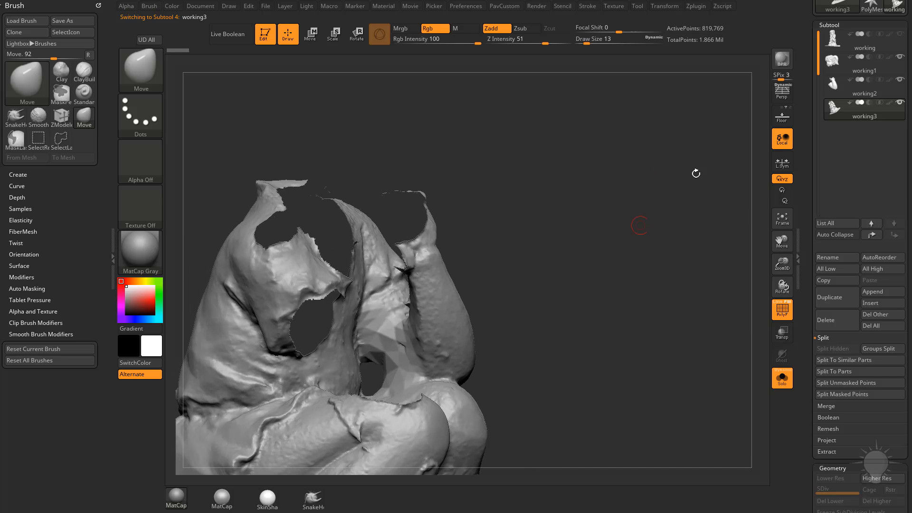
Step: Examine the DynaMesh settings, including the resolution, for the working3 geometry
{"action": "left_click", "coordinate": [832, 467]}
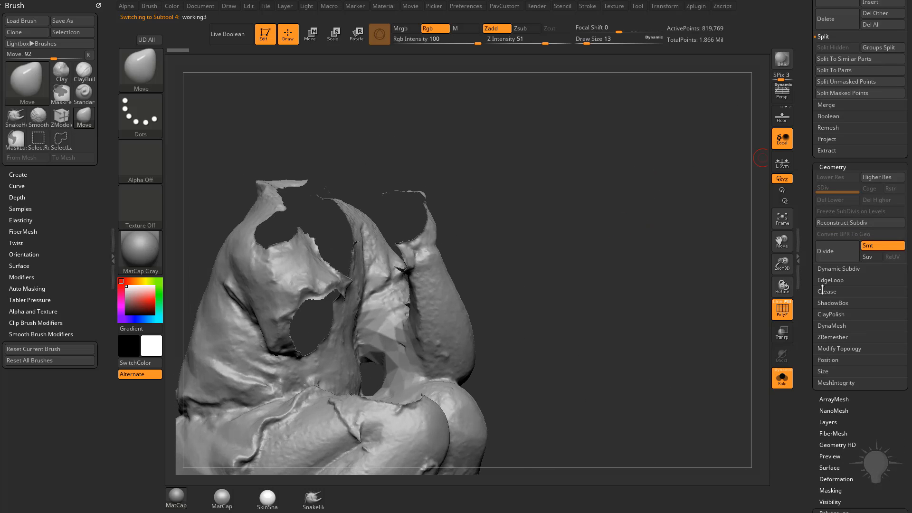
{"action": "key", "text": "shift"}
{"action": "left_click", "coordinate": [831, 326]}
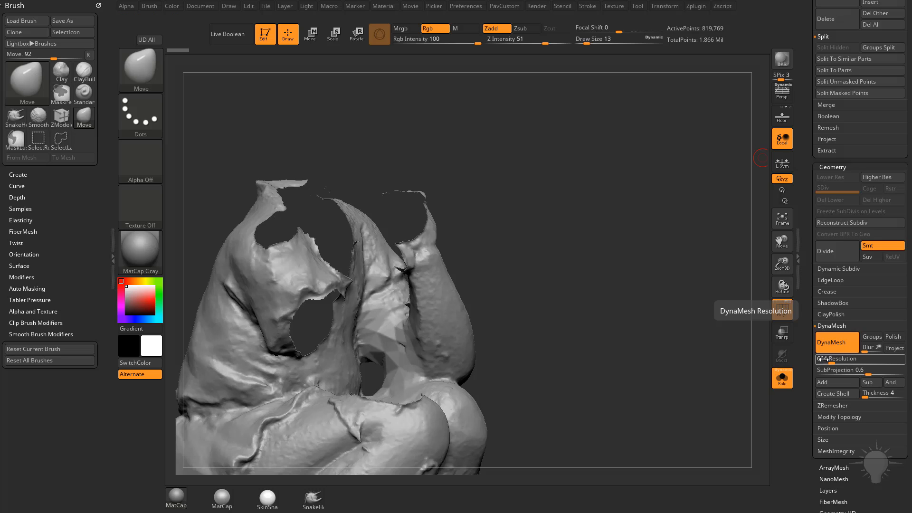
{"action": "left_click", "coordinate": [797, 328]}
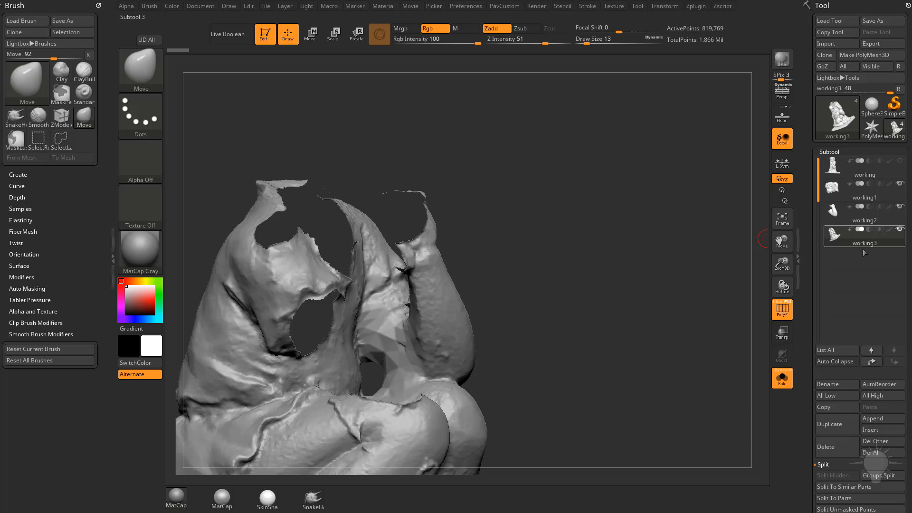
Step: Isolate the remaining bent arm of working3 with lasso selections, hiding most of the surrounding body
{"action": "left_click_drag", "start_coordinate": [694, 284], "coordinate": [639, 296]}
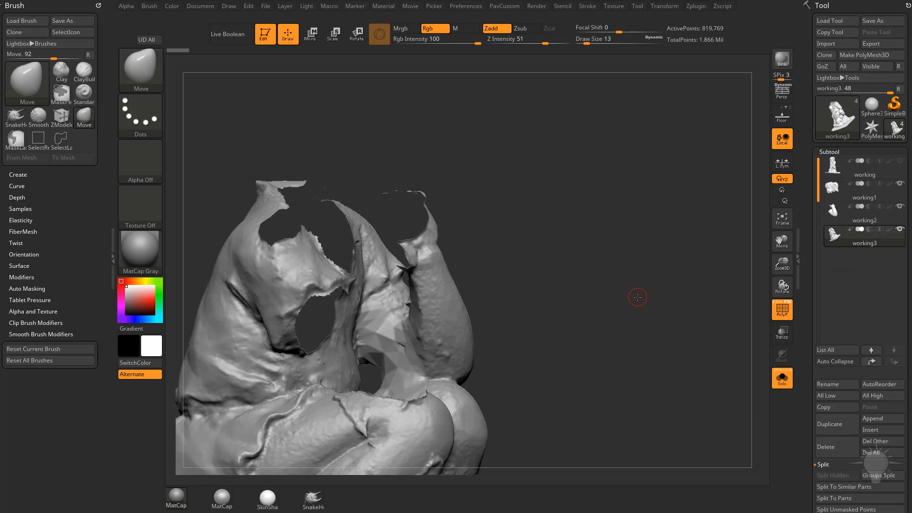
{"action": "mouse_move", "coordinate": [570, 291]}
{"action": "left_mouse_down", "text": "ctrl+shift"}
{"action": "mouse_move", "coordinate": [460, 139]}
{"action": "mouse_move", "coordinate": [364, 204]}
{"action": "mouse_move", "coordinate": [363, 380]}
{"action": "mouse_move", "coordinate": [440, 397]}
{"action": "left_mouse_up", "text": "ctrl+shift"}
{"action": "mouse_move", "coordinate": [655, 204]}
{"action": "left_mouse_down"}
{"action": "mouse_move", "coordinate": [611, 256]}
{"action": "mouse_move", "coordinate": [589, 256]}
{"action": "left_mouse_up"}
{"action": "mouse_move", "coordinate": [478, 410]}
{"action": "left_mouse_down", "text": "ctrl+alt+shift"}
{"action": "mouse_move", "coordinate": [489, 342]}
{"action": "mouse_move", "coordinate": [368, 432]}
{"action": "left_mouse_up", "text": "ctrl+alt+shift"}
{"action": "left_click_drag", "start_coordinate": [380, 425], "coordinate": [449, 405]}
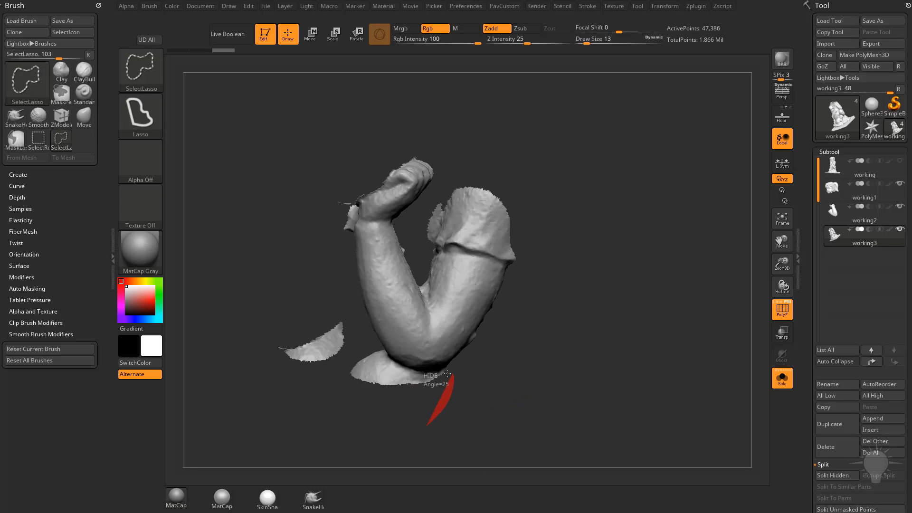
Step: Lasso away the leftover knee and torso fragments beneath the elbow and beside the isolated arm, checking it from several angles
{"action": "mouse_move", "coordinate": [366, 340]}
{"action": "left_mouse_down", "text": "ctrl+alt+shift"}
{"action": "mouse_move", "coordinate": [299, 460]}
{"action": "mouse_move", "coordinate": [418, 423]}
{"action": "left_mouse_up", "text": "ctrl+alt+shift"}
{"action": "left_click_drag", "start_coordinate": [541, 326], "coordinate": [637, 328]}
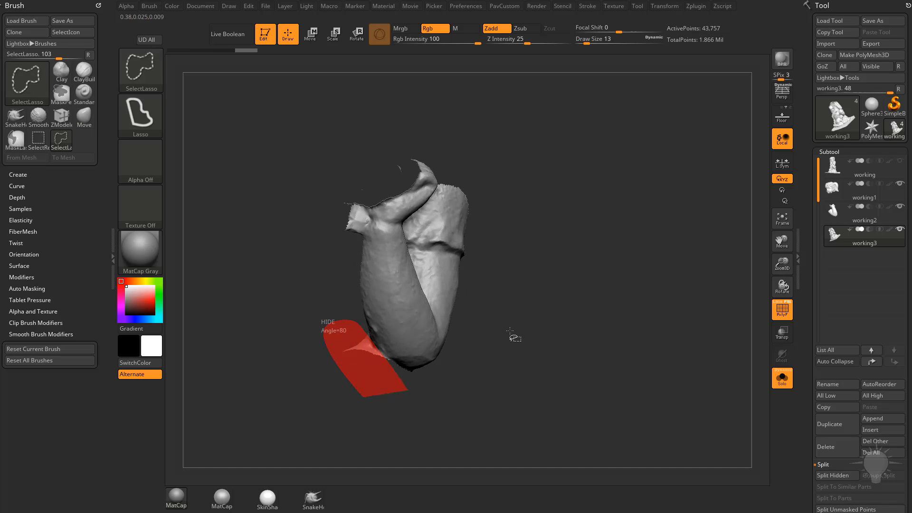
{"action": "mouse_move", "coordinate": [510, 330]}
{"action": "left_mouse_down"}
{"action": "mouse_move", "coordinate": [537, 299]}
{"action": "mouse_move", "coordinate": [539, 327]}
{"action": "mouse_move", "coordinate": [627, 230]}
{"action": "left_mouse_up"}
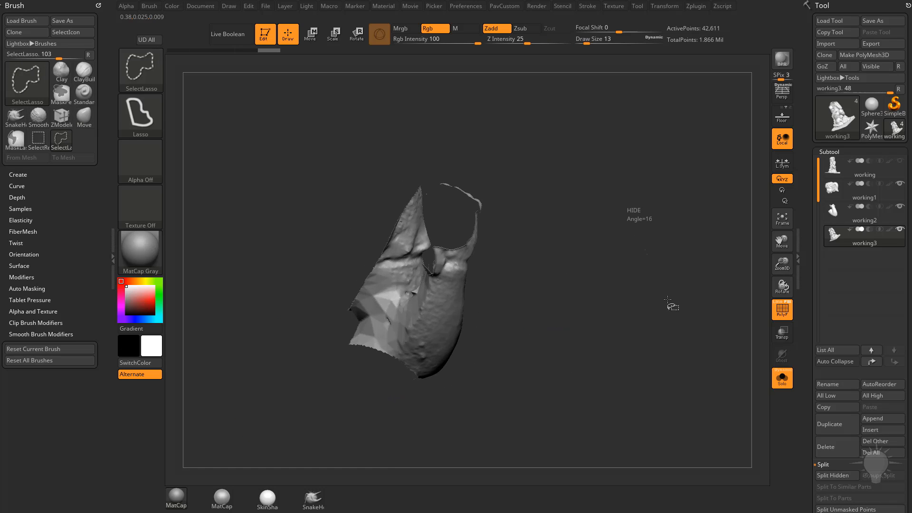
{"action": "left_click_drag", "start_coordinate": [667, 299], "coordinate": [667, 300], "text": "ctrl+shift"}
{"action": "mouse_move", "coordinate": [613, 311]}
{"action": "left_mouse_down", "text": "ctrl+shift"}
{"action": "mouse_move", "coordinate": [657, 295]}
{"action": "mouse_move", "coordinate": [659, 227]}
{"action": "mouse_move", "coordinate": [355, 320]}
{"action": "left_mouse_up", "text": "ctrl+shift"}
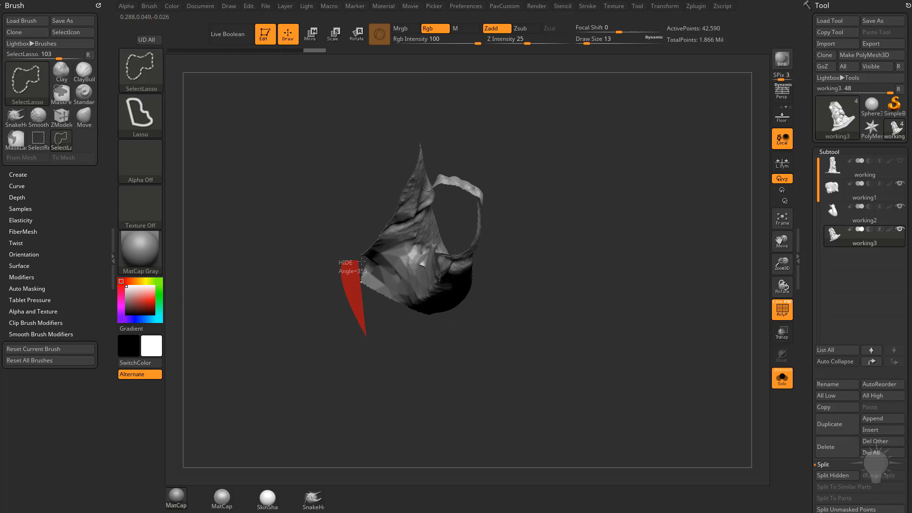
Step: Hide the leftover collar and face fragments around the wrist and hand of the isolated arm with lasso selections
{"action": "mouse_move", "coordinate": [541, 308]}
{"action": "left_mouse_down"}
{"action": "mouse_move", "coordinate": [699, 224]}
{"action": "mouse_move", "coordinate": [689, 229]}
{"action": "mouse_move", "coordinate": [711, 238]}
{"action": "left_mouse_up"}
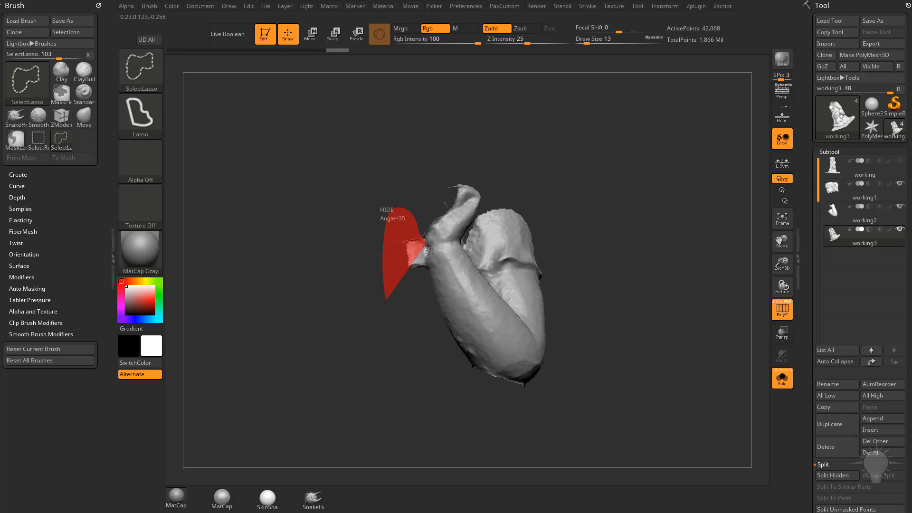
{"action": "left_click_drag", "start_coordinate": [416, 304], "coordinate": [418, 303], "text": "ctrl+alt+shift"}
{"action": "mouse_move", "coordinate": [613, 252]}
{"action": "left_mouse_down"}
{"action": "mouse_move", "coordinate": [653, 232]}
{"action": "mouse_move", "coordinate": [641, 214]}
{"action": "mouse_move", "coordinate": [639, 238]}
{"action": "mouse_move", "coordinate": [655, 233]}
{"action": "mouse_move", "coordinate": [620, 229]}
{"action": "left_mouse_up"}
{"action": "left_click_drag", "start_coordinate": [509, 207], "coordinate": [455, 167], "text": "ctrl+shift"}
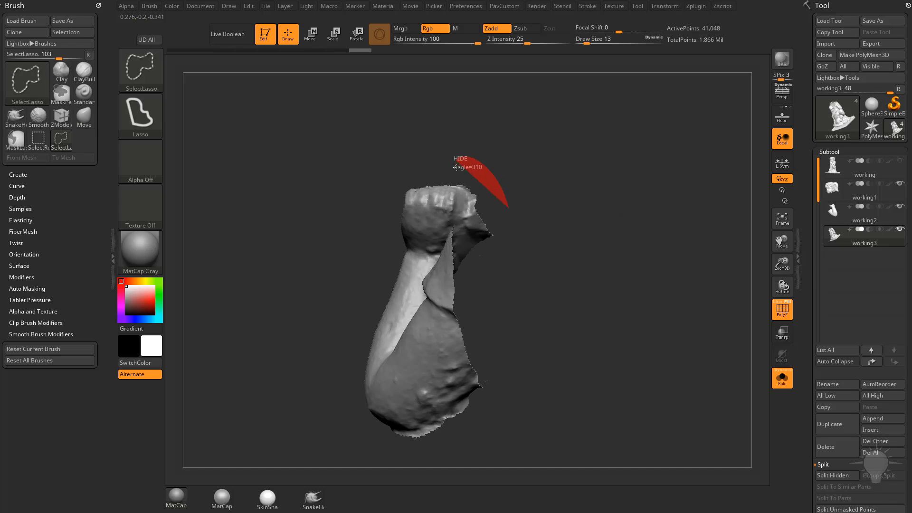
Step: Hide the sleeve above the upper arm and the remaining knee surface under the elbow with lasso selections
{"action": "mouse_move", "coordinate": [637, 230]}
{"action": "left_mouse_down"}
{"action": "mouse_move", "coordinate": [623, 167]}
{"action": "mouse_move", "coordinate": [670, 201]}
{"action": "mouse_move", "coordinate": [594, 223]}
{"action": "left_mouse_up"}
{"action": "left_click_drag", "start_coordinate": [533, 193], "coordinate": [533, 193], "text": "ctrl+alt+shift"}
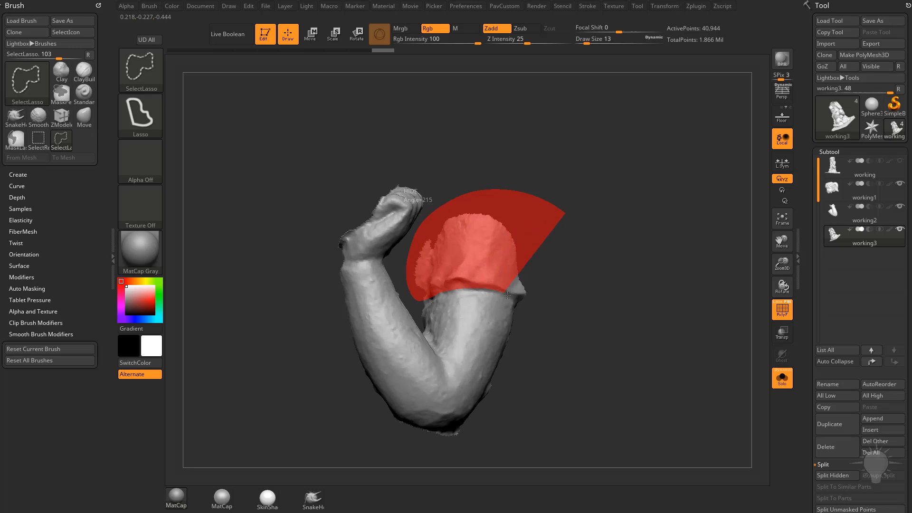
{"action": "left_click_drag", "start_coordinate": [507, 295], "coordinate": [540, 309], "text": "ctrl+alt+shift"}
{"action": "mouse_move", "coordinate": [649, 295]}
{"action": "left_mouse_down"}
{"action": "mouse_move", "coordinate": [603, 248]}
{"action": "mouse_move", "coordinate": [637, 248]}
{"action": "mouse_move", "coordinate": [571, 321]}
{"action": "mouse_move", "coordinate": [475, 392]}
{"action": "mouse_move", "coordinate": [492, 358]}
{"action": "left_mouse_up"}
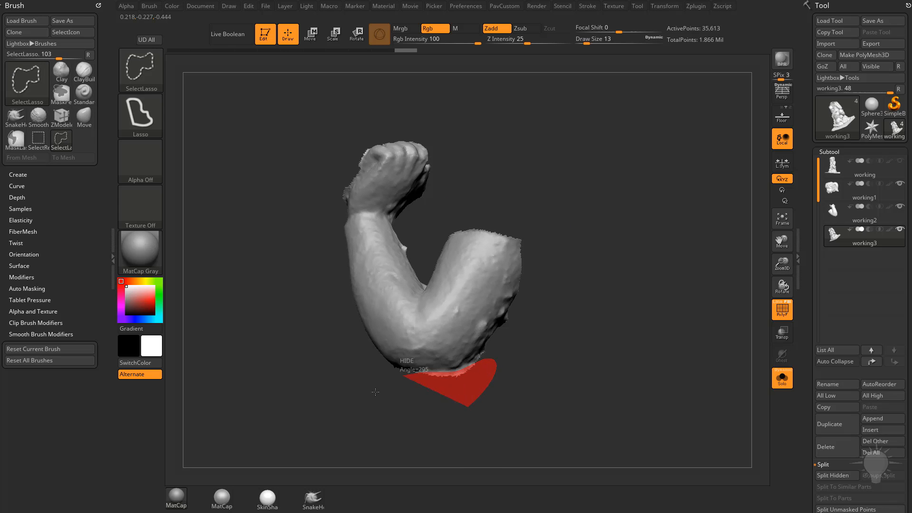
{"action": "left_click_drag", "start_coordinate": [375, 392], "coordinate": [373, 393], "text": "ctrl+alt+shift"}
Step: Invert the visibility to show the body without the arm, and inspect the openings at the sleeves and neck
{"action": "left_click_drag", "start_coordinate": [581, 321], "coordinate": [712, 311]}
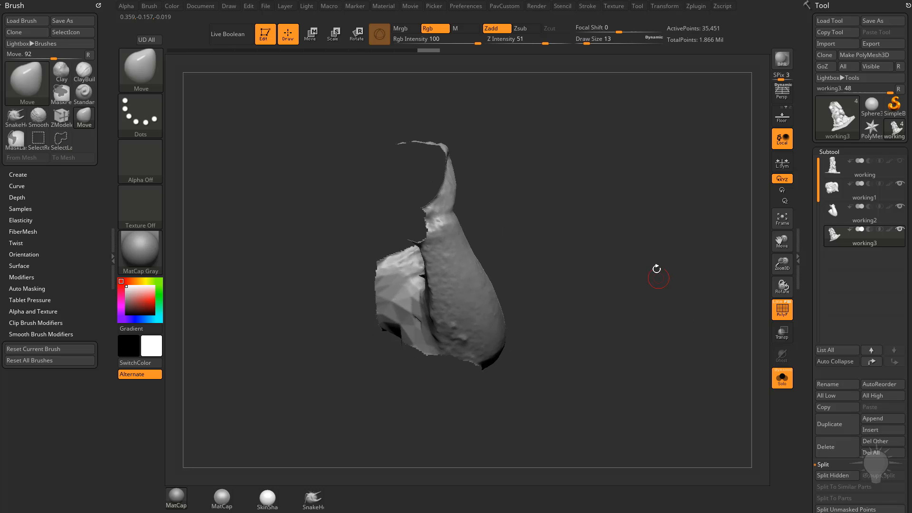
{"action": "key", "text": "ctrl+shift"}
{"action": "mouse_move", "coordinate": [690, 298]}
{"action": "left_mouse_down", "text": "ctrl+shift"}
{"action": "mouse_move", "coordinate": [623, 257]}
{"action": "mouse_move", "coordinate": [652, 236]}
{"action": "mouse_move", "coordinate": [668, 263]}
{"action": "mouse_move", "coordinate": [613, 270]}
{"action": "mouse_move", "coordinate": [605, 212]}
{"action": "mouse_move", "coordinate": [402, 161]}
{"action": "mouse_move", "coordinate": [420, 205]}
{"action": "left_mouse_up", "text": "ctrl+shift"}
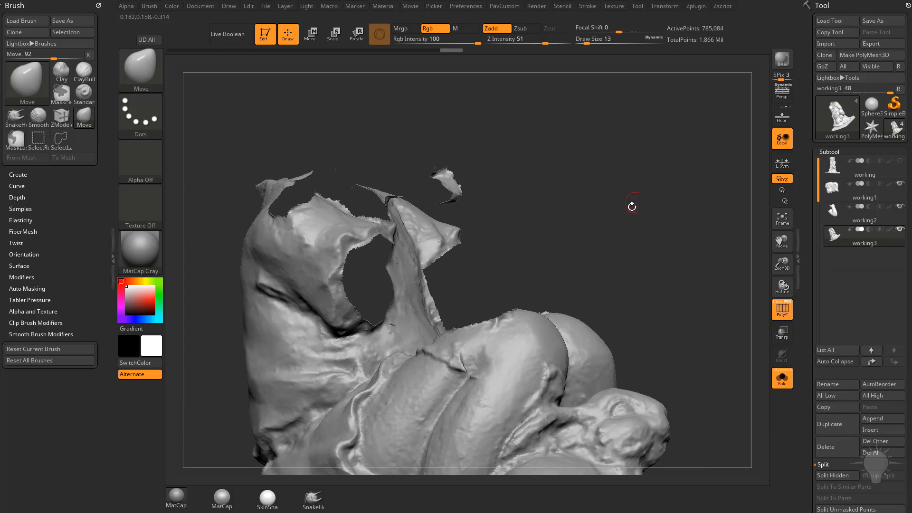
{"action": "left_click_drag", "start_coordinate": [631, 206], "coordinate": [302, 204]}
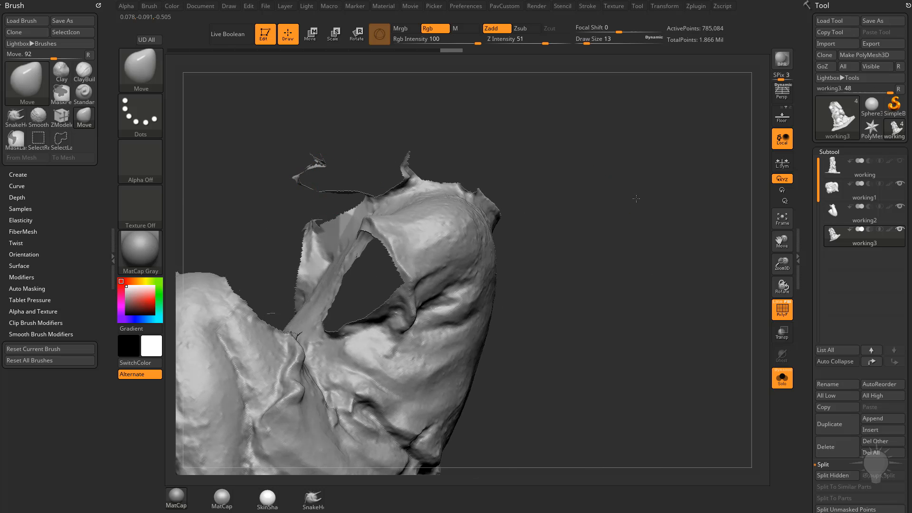
{"action": "left_click_drag", "start_coordinate": [636, 199], "coordinate": [682, 219]}
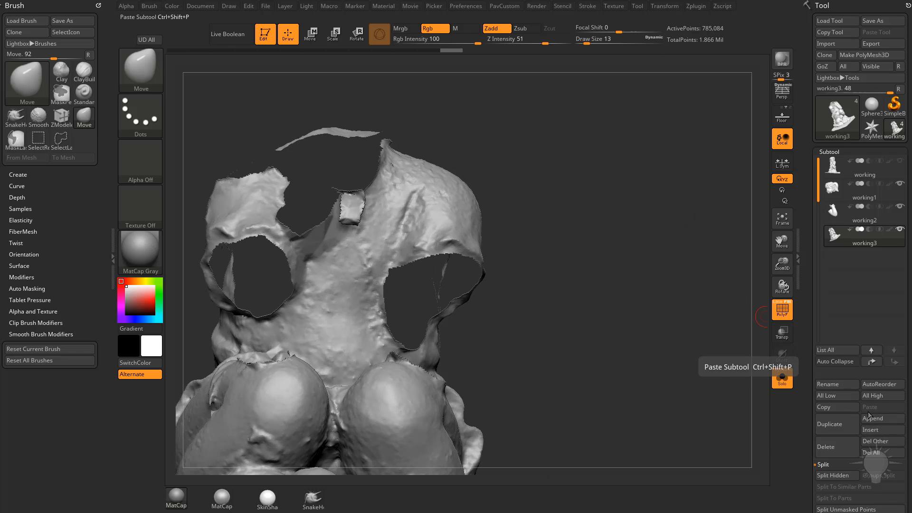
{"action": "left_click", "coordinate": [474, 240], "text": "ctrl+shift"}
{"action": "left_click", "coordinate": [647, 258], "text": "ctrl+shift"}
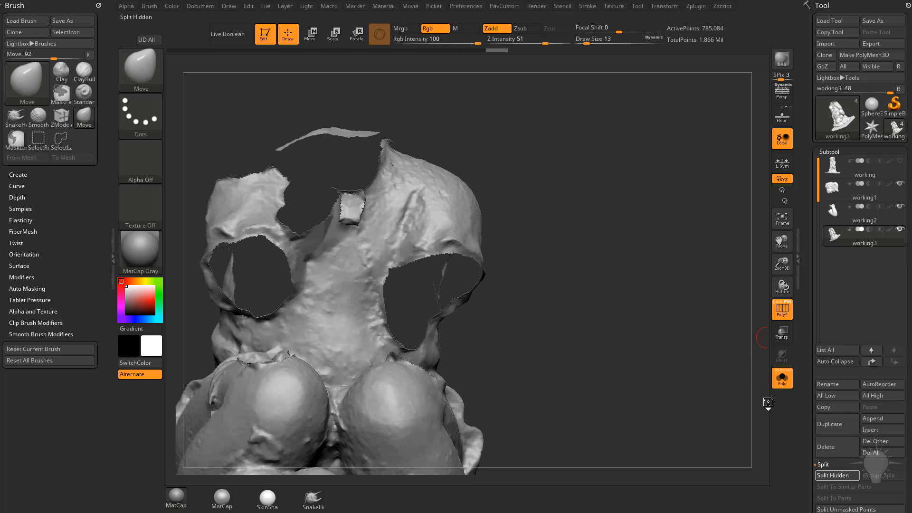
Step: Split the hidden arm into its own subtool and turn off Solo to show the complete statue
{"action": "left_click", "coordinate": [836, 475]}
{"action": "left_click_drag", "start_coordinate": [657, 294], "coordinate": [720, 316]}
{"action": "left_click", "coordinate": [782, 380]}
{"action": "left_click_drag", "start_coordinate": [642, 282], "coordinate": [681, 298]}
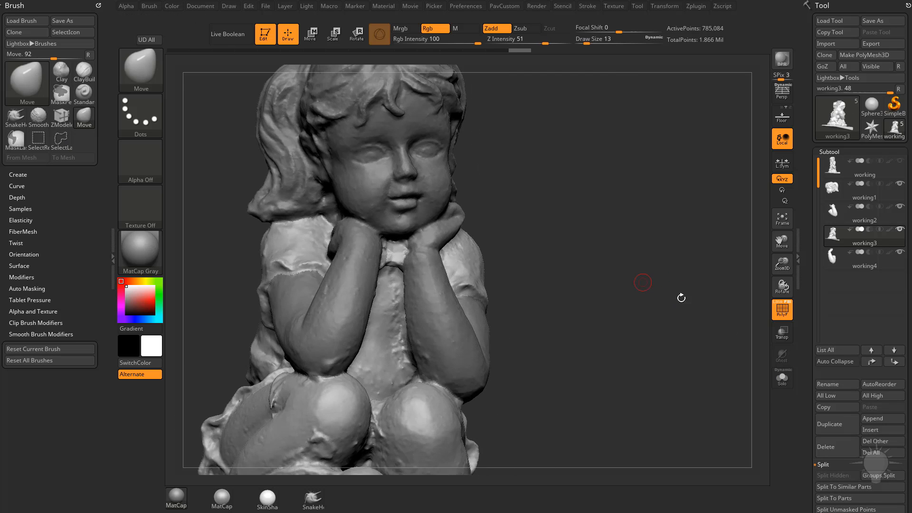
Step: Examine how the separated arms and head meet the body using the transparency display
{"action": "left_click", "coordinate": [782, 334]}
{"action": "left_click_drag", "start_coordinate": [580, 241], "coordinate": [657, 263]}
{"action": "left_click_drag", "start_coordinate": [613, 268], "coordinate": [463, 239]}
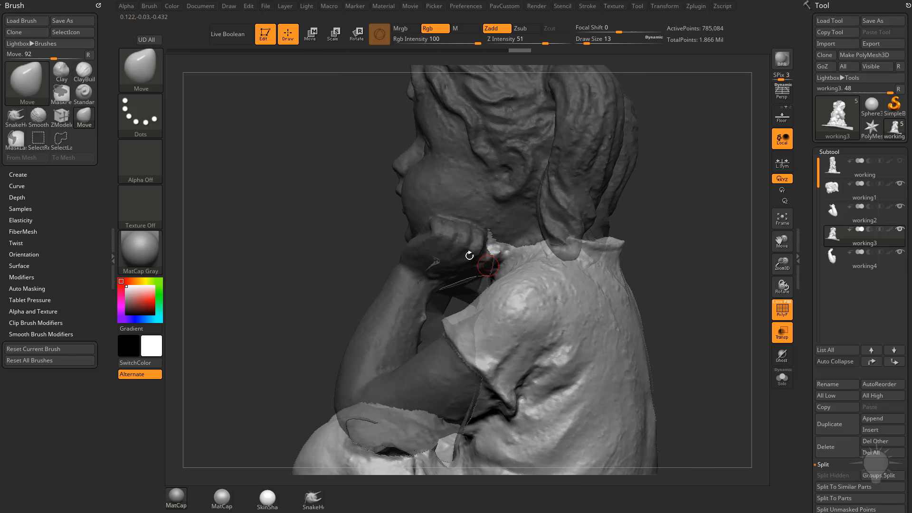
{"action": "left_click_drag", "start_coordinate": [425, 289], "coordinate": [475, 258]}
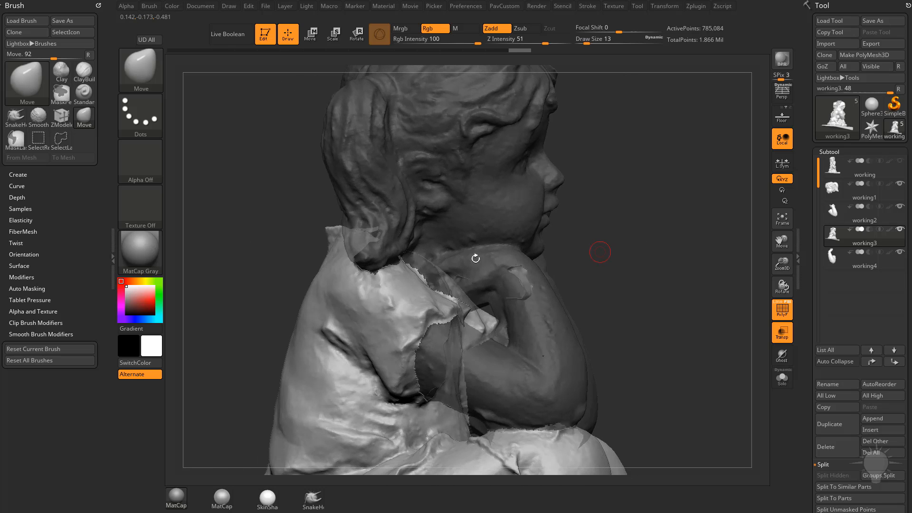
{"action": "left_click", "coordinate": [784, 334]}
Step: Solo the working3 body and turn on double-sided display so its inner surfaces are drawn
{"action": "left_click", "coordinate": [782, 378]}
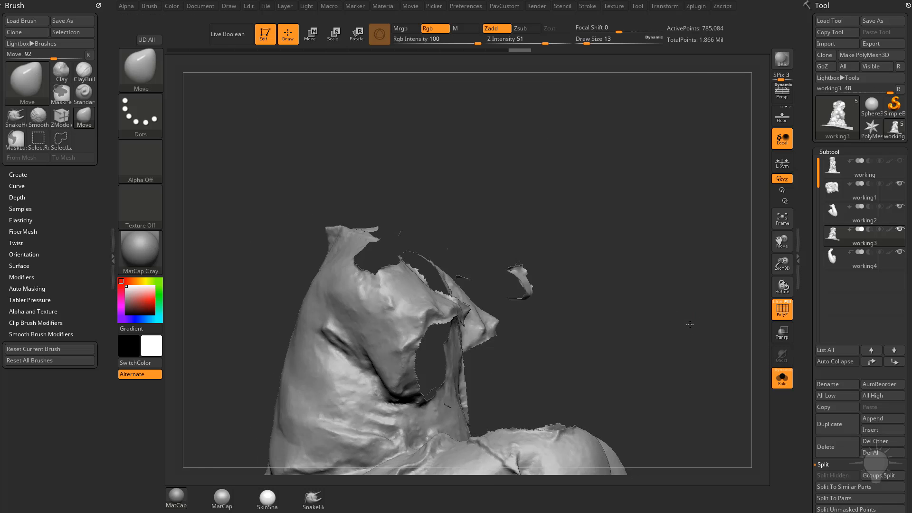
{"action": "left_click_drag", "start_coordinate": [703, 328], "coordinate": [668, 271]}
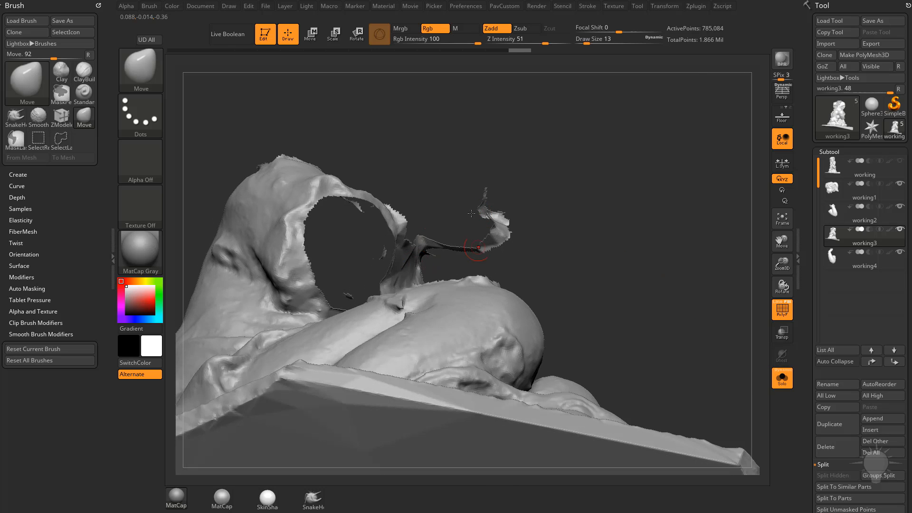
{"action": "left_click_drag", "start_coordinate": [471, 213], "coordinate": [521, 311]}
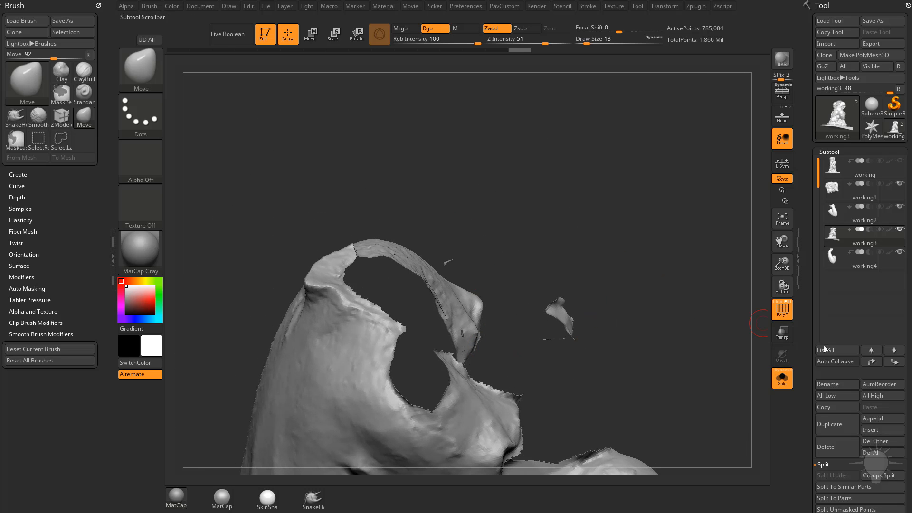
{"action": "left_click_drag", "start_coordinate": [814, 349], "coordinate": [815, 202]}
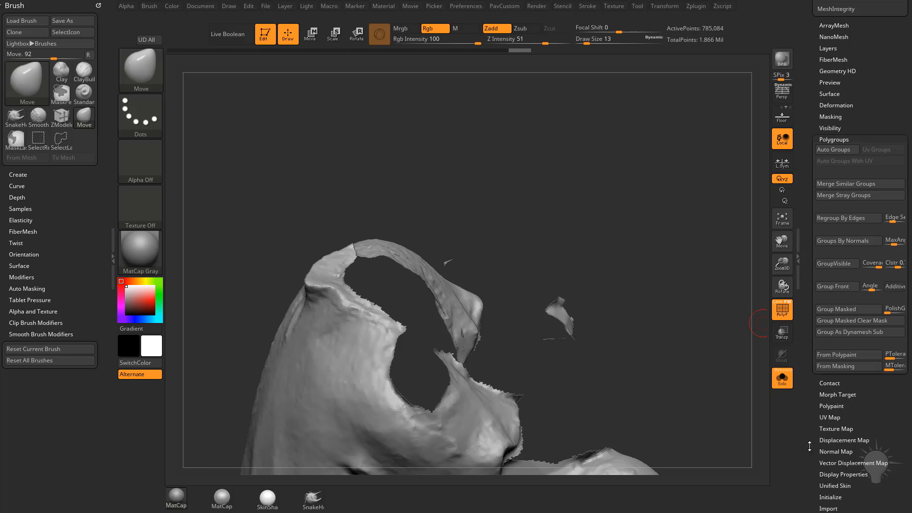
{"action": "left_click", "coordinate": [836, 474]}
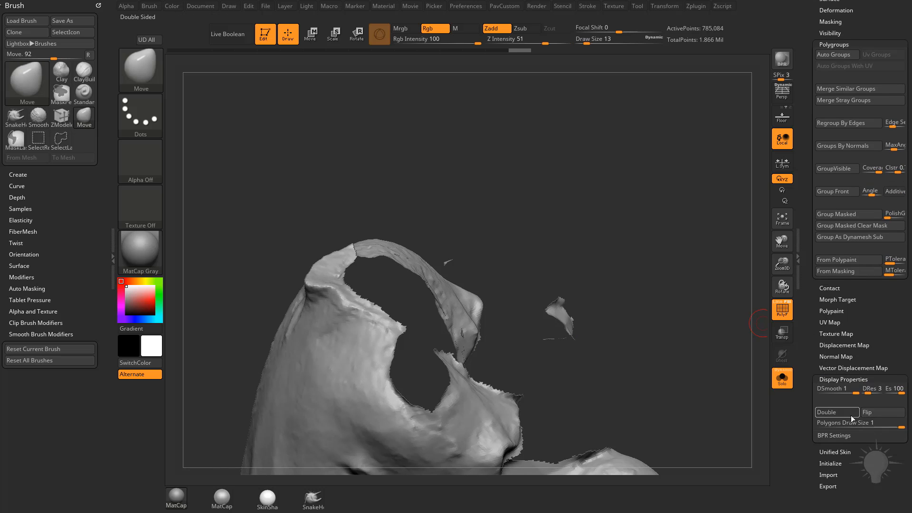
{"action": "left_click", "coordinate": [850, 413]}
Step: Hide the stray floating fragment in front of the body and remove it with Modify Topology's Del Hidden
{"action": "mouse_move", "coordinate": [638, 269]}
{"action": "left_mouse_down"}
{"action": "mouse_move", "coordinate": [624, 243]}
{"action": "mouse_move", "coordinate": [660, 284]}
{"action": "mouse_move", "coordinate": [608, 307]}
{"action": "mouse_move", "coordinate": [613, 327]}
{"action": "mouse_move", "coordinate": [560, 285]}
{"action": "mouse_move", "coordinate": [477, 298]}
{"action": "mouse_move", "coordinate": [527, 335]}
{"action": "mouse_move", "coordinate": [584, 333]}
{"action": "mouse_move", "coordinate": [584, 309]}
{"action": "left_mouse_up"}
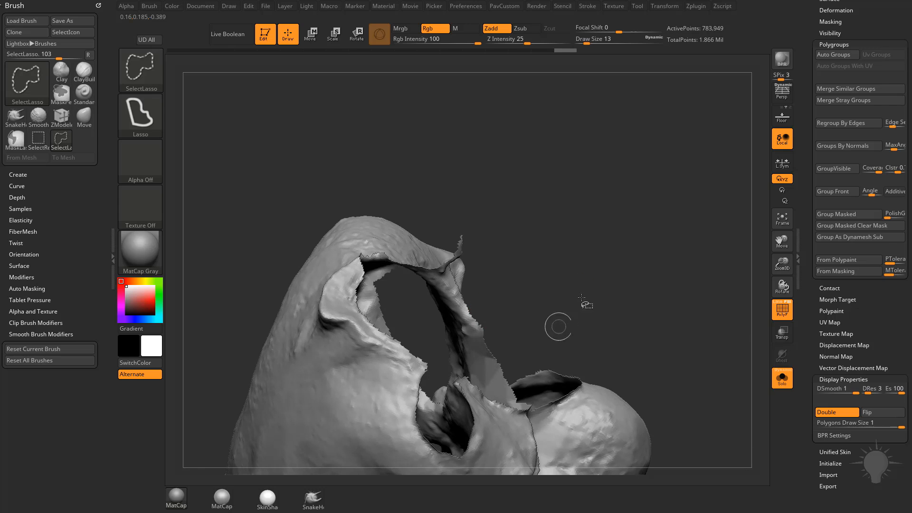
{"action": "left_click_drag", "start_coordinate": [810, 305], "coordinate": [811, 424]}
{"action": "left_click_drag", "start_coordinate": [809, 332], "coordinate": [834, 191]}
{"action": "left_click", "coordinate": [836, 348], "text": "shift"}
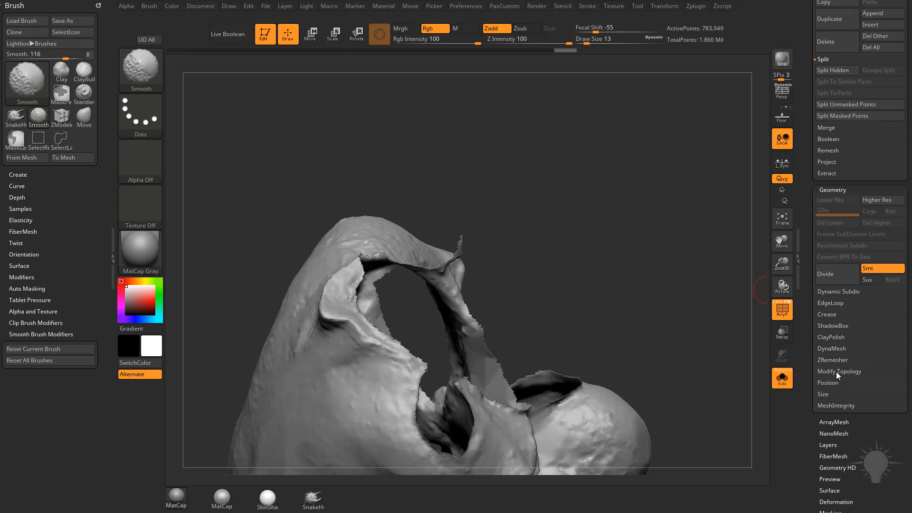
{"action": "left_click", "coordinate": [836, 371]}
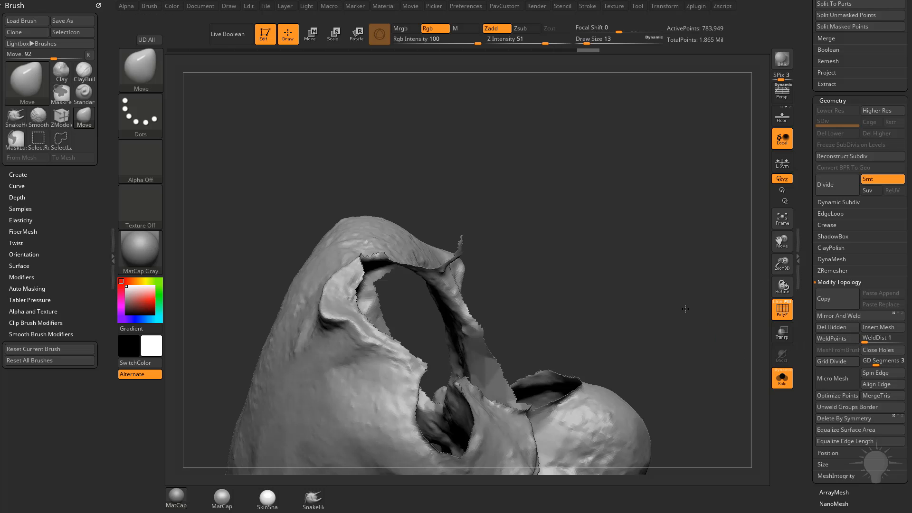
Step: Locate Del Hidden in both the custom ModifyTopology palette and the Modify Topology settings
{"action": "mouse_move", "coordinate": [686, 309]}
{"action": "left_mouse_down"}
{"action": "mouse_move", "coordinate": [706, 249]}
{"action": "mouse_move", "coordinate": [688, 284]}
{"action": "mouse_move", "coordinate": [707, 288]}
{"action": "mouse_move", "coordinate": [660, 284]}
{"action": "mouse_move", "coordinate": [709, 280]}
{"action": "left_mouse_up"}
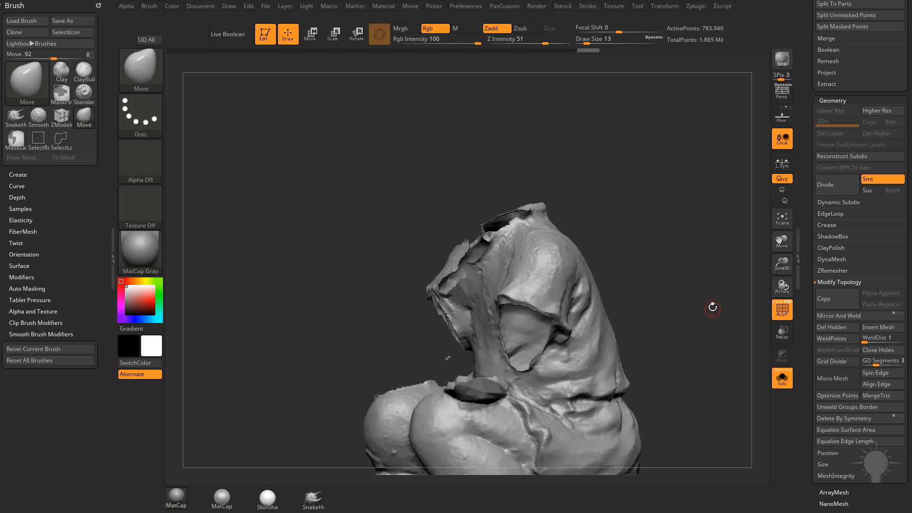
{"action": "key", "text": "space"}
{"action": "mouse_move", "coordinate": [810, 281]}
{"action": "left_mouse_down"}
{"action": "mouse_move", "coordinate": [808, 261]}
{"action": "mouse_move", "coordinate": [810, 270]}
{"action": "left_mouse_up"}
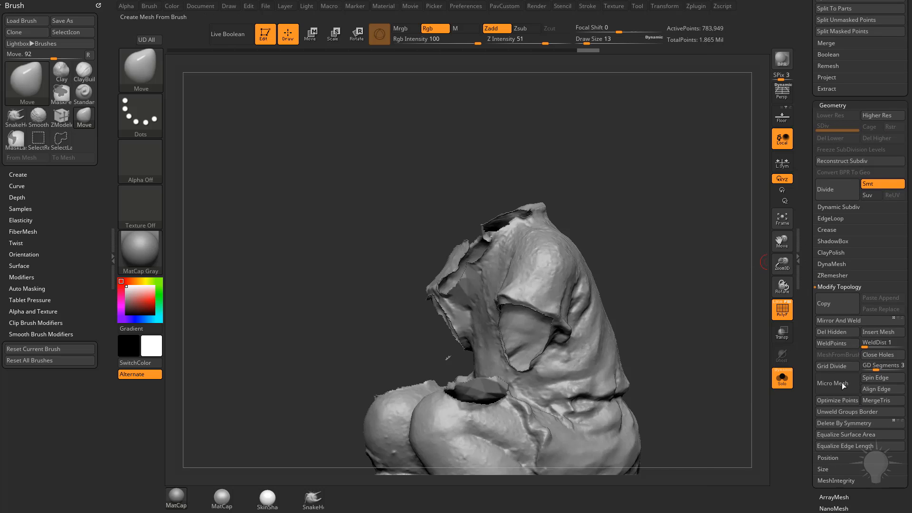
{"action": "key", "text": "space"}
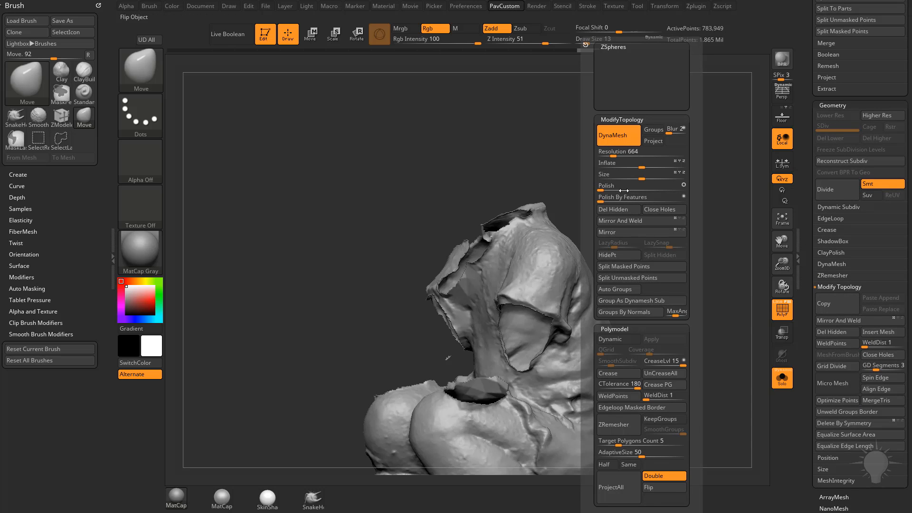
{"action": "left_click", "coordinate": [660, 278]}
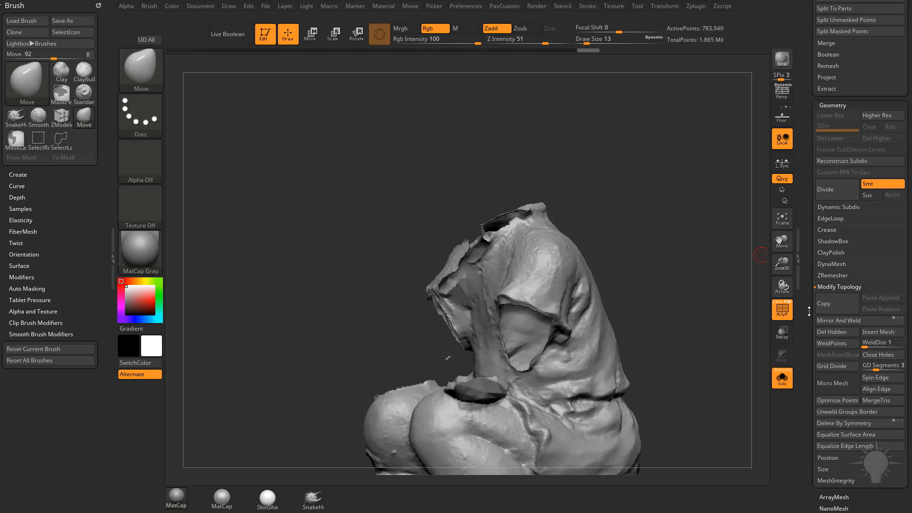
{"action": "scroll", "coordinate": [809, 311], "scroll_direction": "down", "scroll_amount": 1}
{"action": "scroll", "coordinate": [839, 185], "scroll_direction": "down", "scroll_amount": 1}
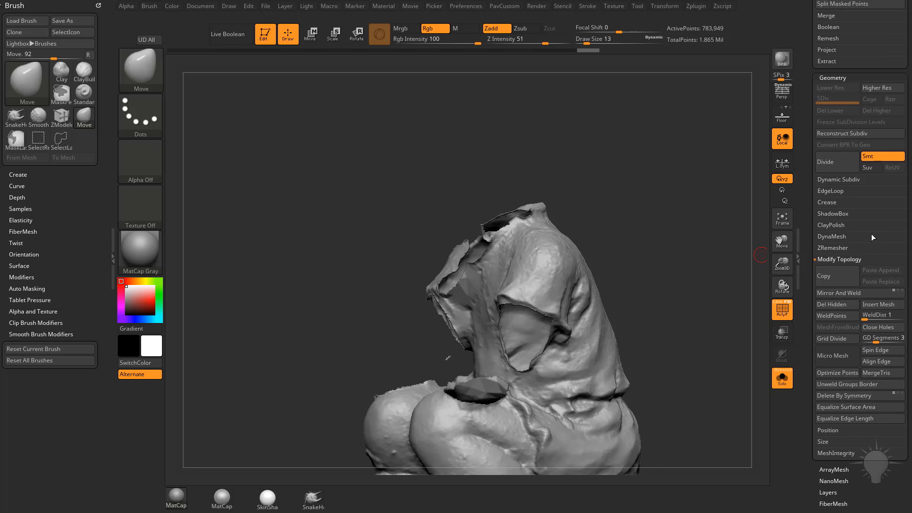
Step: Try hiding the tiny stray fragment floating in front of the torso with a lasso selection
{"action": "mouse_move", "coordinate": [654, 228]}
{"action": "left_mouse_down"}
{"action": "mouse_move", "coordinate": [674, 231]}
{"action": "mouse_move", "coordinate": [589, 283]}
{"action": "mouse_move", "coordinate": [640, 259]}
{"action": "mouse_move", "coordinate": [661, 350]}
{"action": "mouse_move", "coordinate": [564, 360]}
{"action": "left_mouse_up"}
{"action": "left_click_drag", "start_coordinate": [522, 380], "coordinate": [513, 358], "text": "ctrl+shift"}
{"action": "left_click_drag", "start_coordinate": [500, 391], "coordinate": [502, 390], "text": "ctrl+alt+shift"}
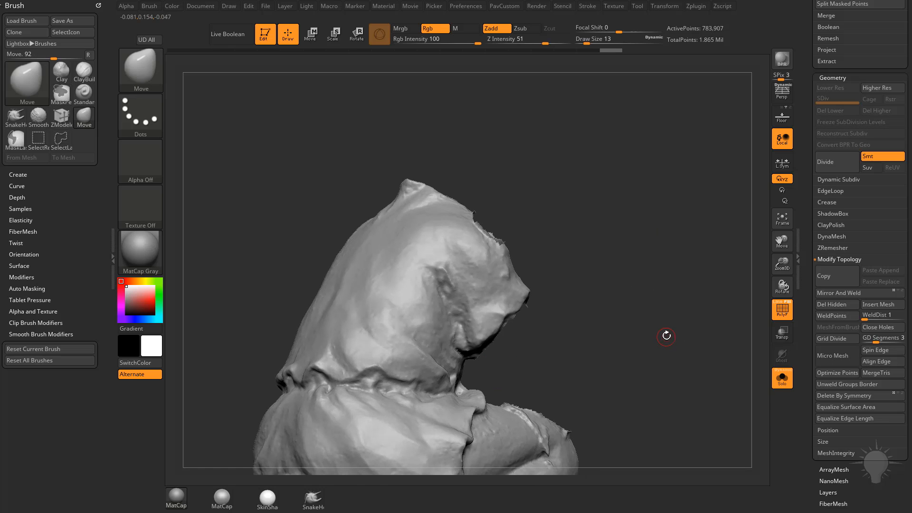
{"action": "mouse_move", "coordinate": [666, 335]}
{"action": "left_mouse_down"}
{"action": "mouse_move", "coordinate": [611, 334]}
{"action": "mouse_move", "coordinate": [628, 332]}
{"action": "left_mouse_up"}
Step: Check the base, knees and torso for stray geometry, testing another lasso hide on the small floating fragment
{"action": "mouse_move", "coordinate": [676, 306]}
{"action": "left_mouse_down"}
{"action": "mouse_move", "coordinate": [639, 256]}
{"action": "mouse_move", "coordinate": [617, 270]}
{"action": "mouse_move", "coordinate": [641, 252]}
{"action": "mouse_move", "coordinate": [651, 250]}
{"action": "mouse_move", "coordinate": [651, 299]}
{"action": "mouse_move", "coordinate": [591, 305]}
{"action": "mouse_move", "coordinate": [665, 261]}
{"action": "mouse_move", "coordinate": [594, 323]}
{"action": "mouse_move", "coordinate": [487, 362]}
{"action": "left_mouse_up"}
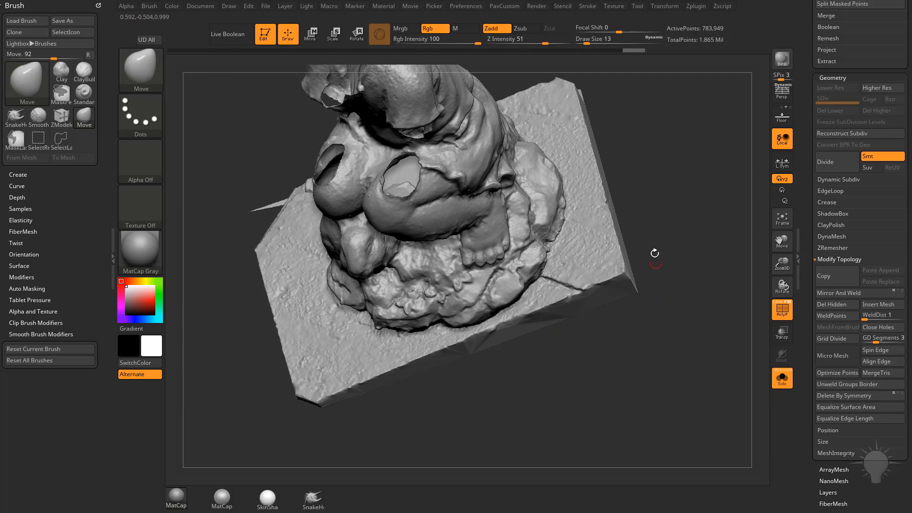
{"action": "mouse_move", "coordinate": [719, 231]}
{"action": "left_mouse_down"}
{"action": "mouse_move", "coordinate": [657, 165]}
{"action": "mouse_move", "coordinate": [650, 173]}
{"action": "mouse_move", "coordinate": [711, 198]}
{"action": "mouse_move", "coordinate": [295, 244]}
{"action": "left_mouse_up"}
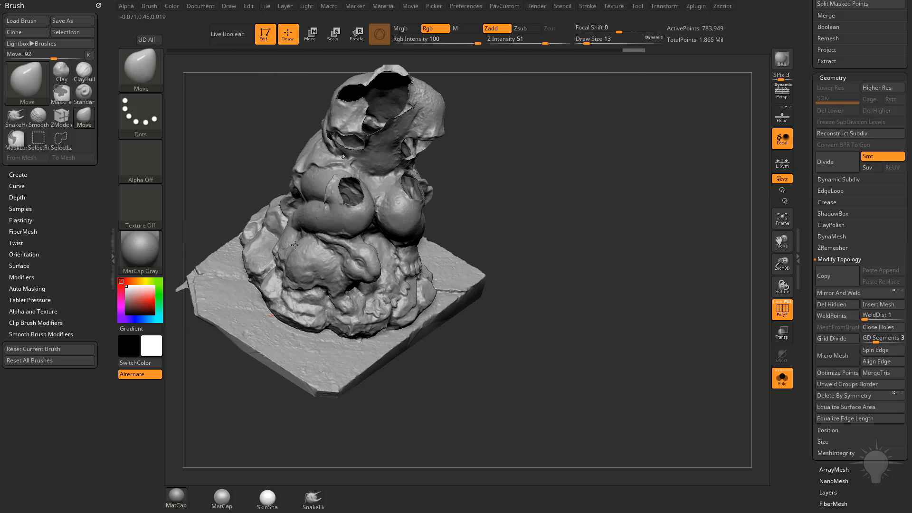
{"action": "left_click_drag", "start_coordinate": [565, 204], "coordinate": [500, 173]}
{"action": "mouse_move", "coordinate": [544, 235]}
{"action": "left_mouse_down", "text": "alt"}
{"action": "mouse_move", "coordinate": [576, 258]}
{"action": "mouse_move", "coordinate": [581, 316]}
{"action": "left_mouse_up", "text": "alt"}
{"action": "left_click_drag", "start_coordinate": [404, 239], "coordinate": [375, 240], "text": "ctrl+alt+shift"}
{"action": "mouse_move", "coordinate": [503, 214]}
{"action": "left_mouse_down"}
{"action": "mouse_move", "coordinate": [653, 195]}
{"action": "mouse_move", "coordinate": [629, 182]}
{"action": "left_mouse_up"}
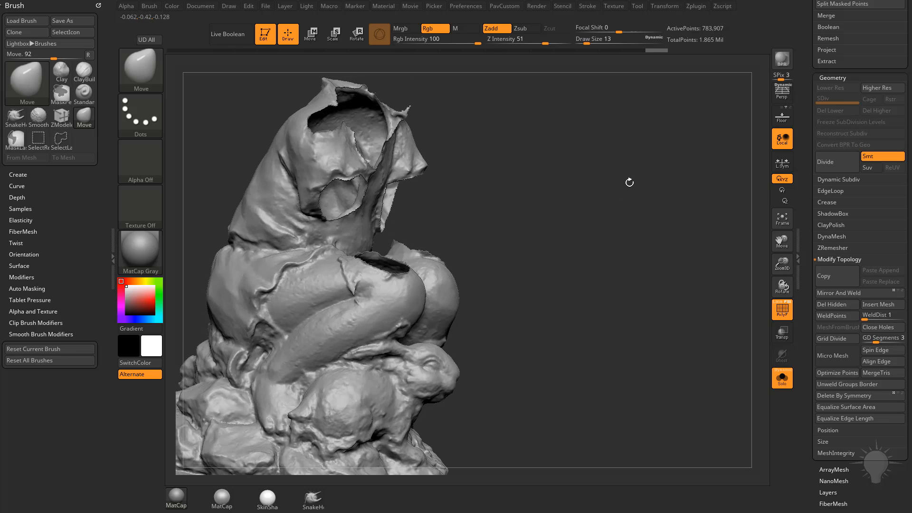
{"action": "mouse_move", "coordinate": [558, 236]}
{"action": "left_mouse_down", "text": "ctrl+shift"}
{"action": "mouse_move", "coordinate": [581, 236]}
{"action": "mouse_move", "coordinate": [584, 208]}
{"action": "mouse_move", "coordinate": [610, 205]}
{"action": "left_mouse_up", "text": "ctrl+shift"}
{"action": "left_click", "coordinate": [580, 236], "text": "ctrl+shift"}
Step: Isolate the small leftover fragment near the neckline and invert the visibility to hide it from the body
{"action": "mouse_move", "coordinate": [519, 222]}
{"action": "left_mouse_down"}
{"action": "mouse_move", "coordinate": [534, 221]}
{"action": "mouse_move", "coordinate": [503, 226]}
{"action": "left_mouse_up"}
{"action": "key", "text": "ctrl+shift"}
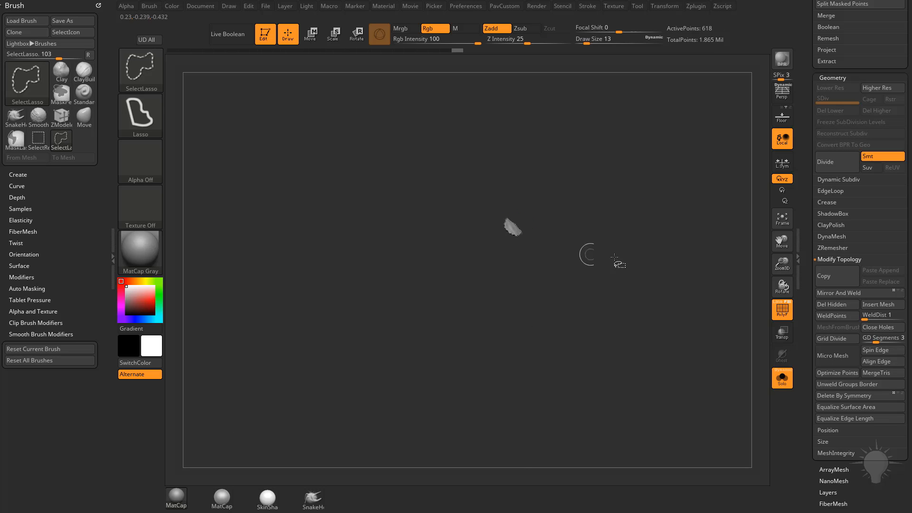
{"action": "left_click_drag", "start_coordinate": [616, 253], "coordinate": [731, 241], "text": "ctrl+shift"}
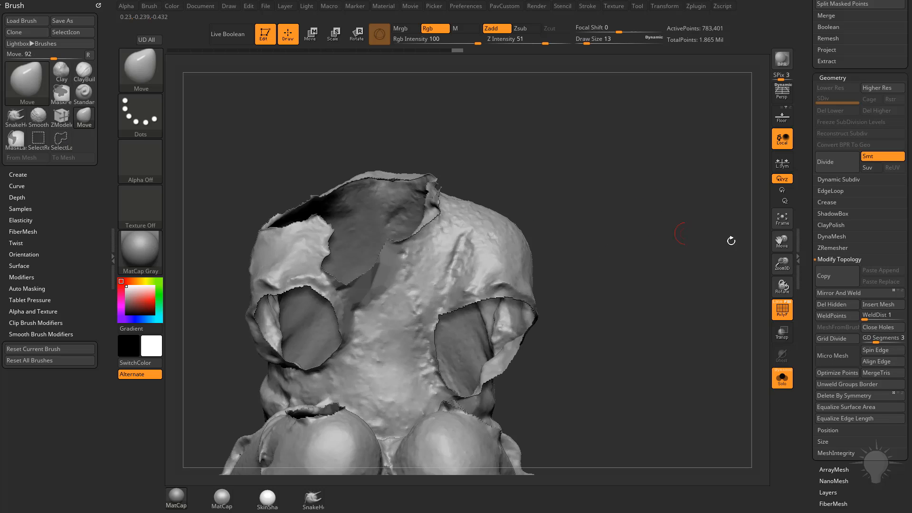
Step: Open the Visibility settings, isolate a small patch of the body mesh, and grow the visibility to all connected geometry
{"action": "scroll", "coordinate": [831, 280], "scroll_direction": "down", "scroll_amount": 5}
{"action": "left_click", "coordinate": [829, 271]}
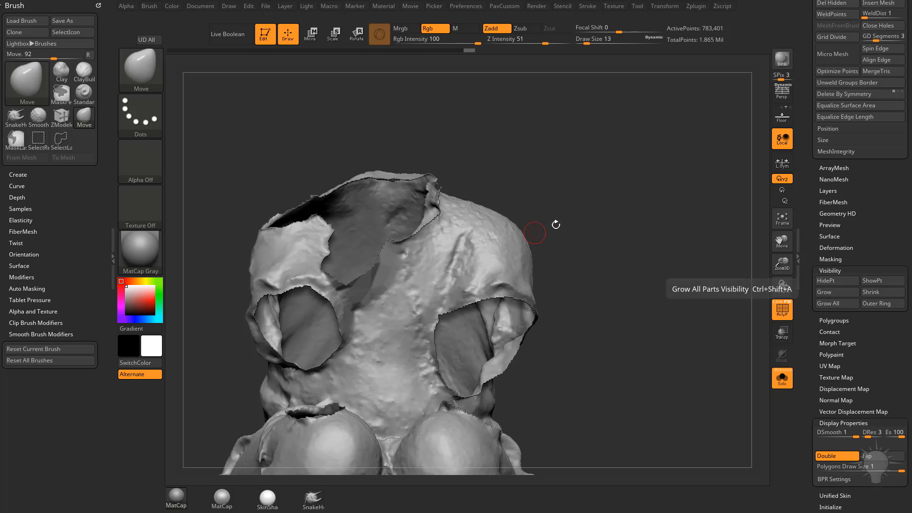
{"action": "mouse_move", "coordinate": [553, 223]}
{"action": "left_mouse_down", "text": "alt"}
{"action": "mouse_move", "coordinate": [603, 220]}
{"action": "mouse_move", "coordinate": [641, 244]}
{"action": "mouse_move", "coordinate": [601, 237]}
{"action": "left_mouse_up", "text": "alt"}
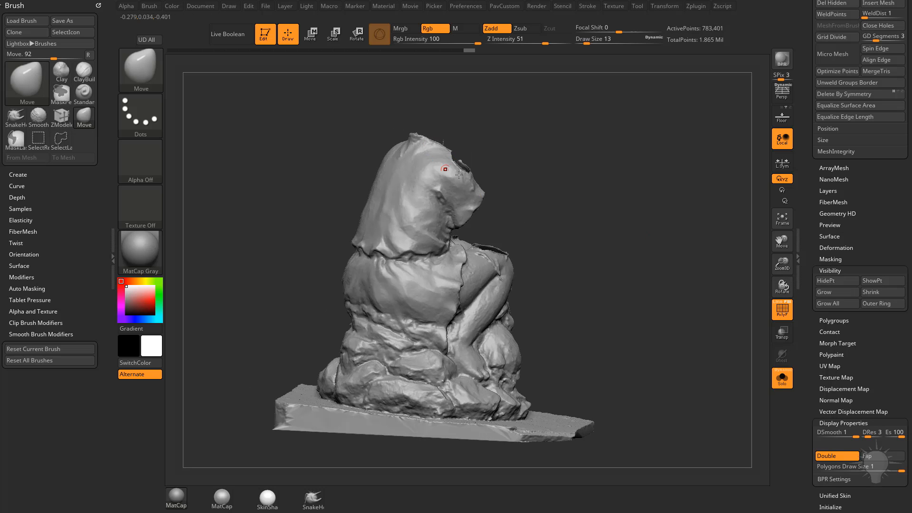
{"action": "left_click_drag", "start_coordinate": [458, 175], "coordinate": [517, 176]}
{"action": "mouse_move", "coordinate": [508, 303]}
{"action": "left_mouse_down"}
{"action": "mouse_move", "coordinate": [632, 323]}
{"action": "mouse_move", "coordinate": [630, 211]}
{"action": "mouse_move", "coordinate": [682, 224]}
{"action": "left_mouse_up"}
{"action": "key", "text": "ctrl+shift"}
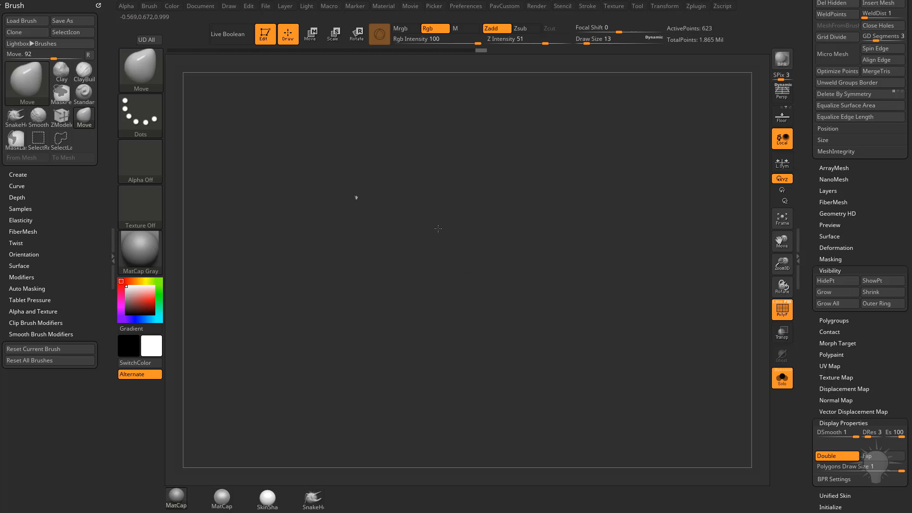
{"action": "left_click", "coordinate": [584, 237], "text": "ctrl+shift"}
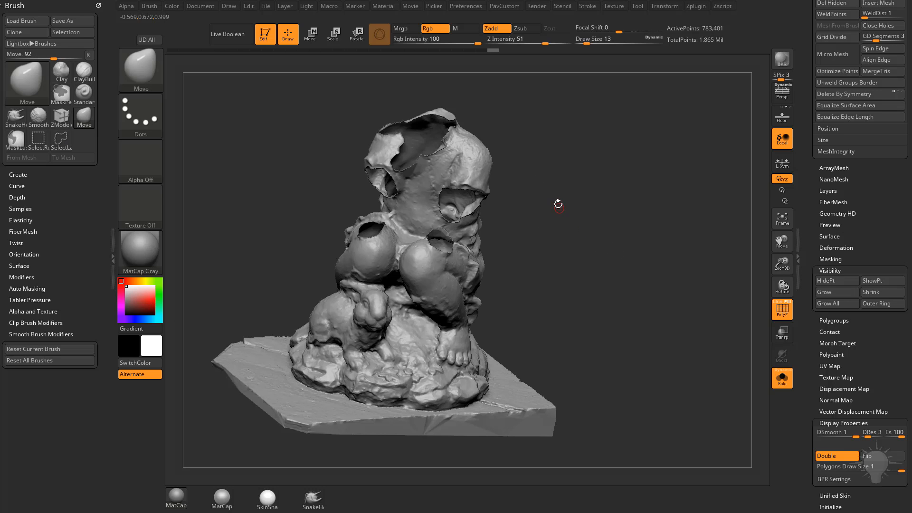
Step: Show the whole mesh, isolate a small shoulder patch with a lasso selection, and apply Grow All to the connected body
{"action": "left_click", "coordinate": [546, 179], "text": "ctrl+shift"}
{"action": "left_click_drag", "start_coordinate": [541, 134], "coordinate": [571, 152]}
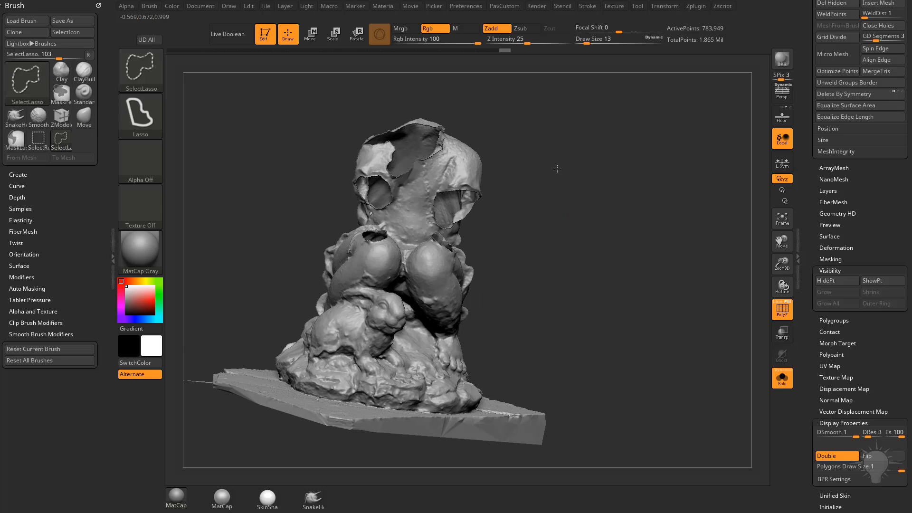
{"action": "left_click_drag", "start_coordinate": [468, 147], "coordinate": [470, 153], "text": "ctrl+shift"}
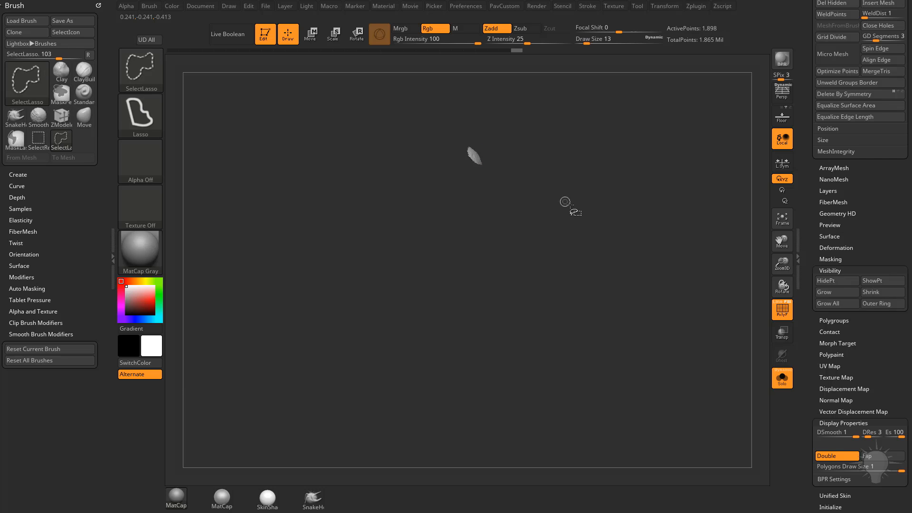
{"action": "left_click", "coordinate": [568, 208], "text": "ctrl+shift"}
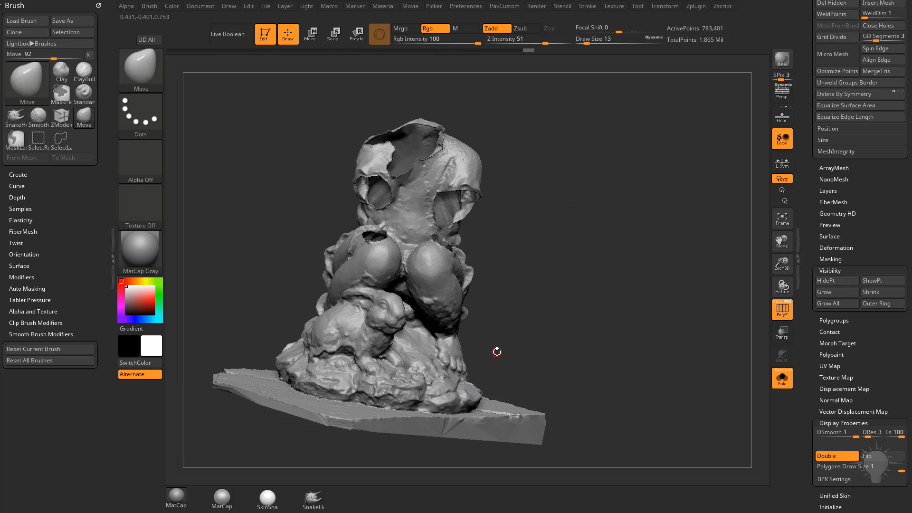
Step: Collapse the Visibility settings and delete the hidden stray geometry from the body mesh with Del Hidden
{"action": "left_click", "coordinate": [833, 270]}
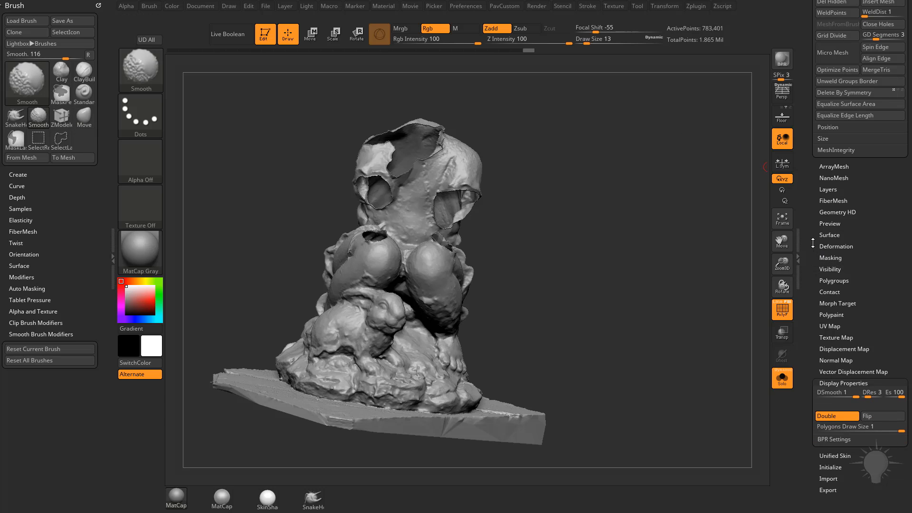
{"action": "left_click_drag", "start_coordinate": [814, 241], "coordinate": [818, 354]}
{"action": "left_click_drag", "start_coordinate": [810, 189], "coordinate": [807, 142]}
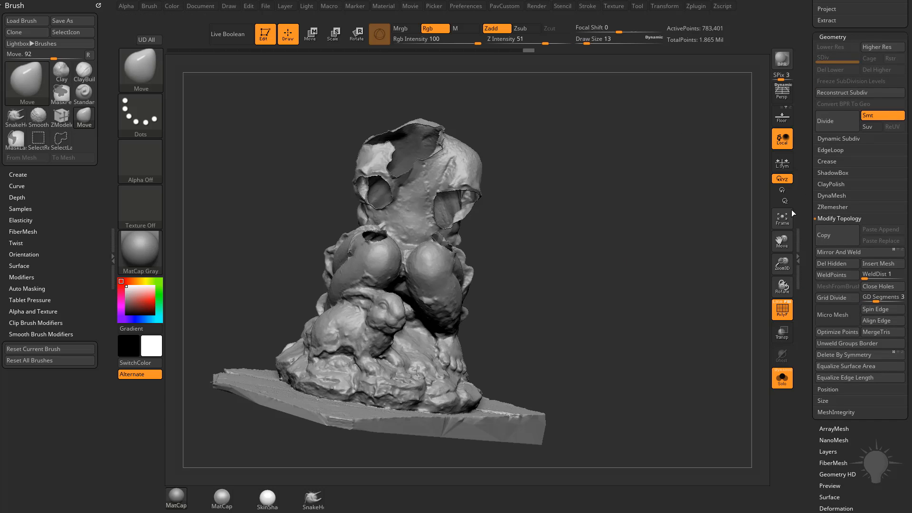
{"action": "mouse_move", "coordinate": [666, 272]}
{"action": "left_mouse_down"}
{"action": "mouse_move", "coordinate": [628, 267]}
{"action": "mouse_move", "coordinate": [670, 275]}
{"action": "left_mouse_up"}
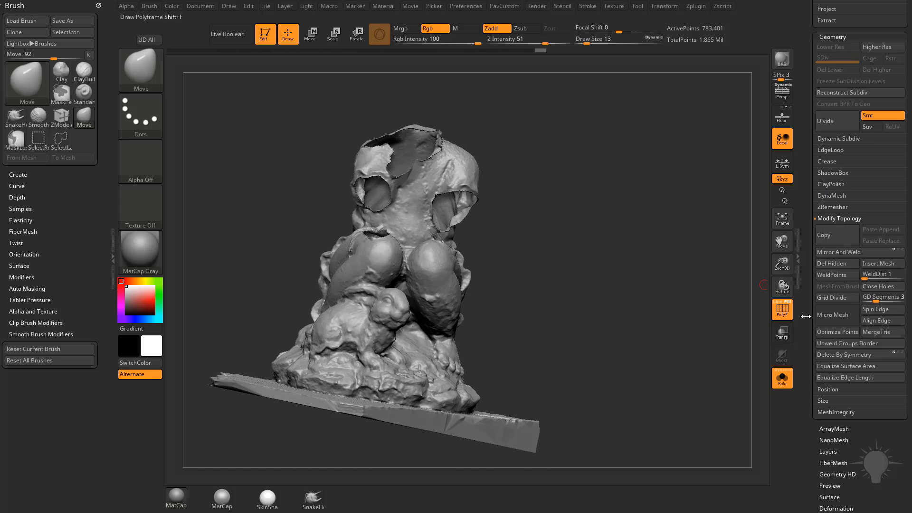
Step: Leave Solo mode to display all the statue's subtools together and turn off the PolyFrame display
{"action": "left_click_drag", "start_coordinate": [805, 334], "coordinate": [805, 475]}
{"action": "left_click", "coordinate": [781, 377]}
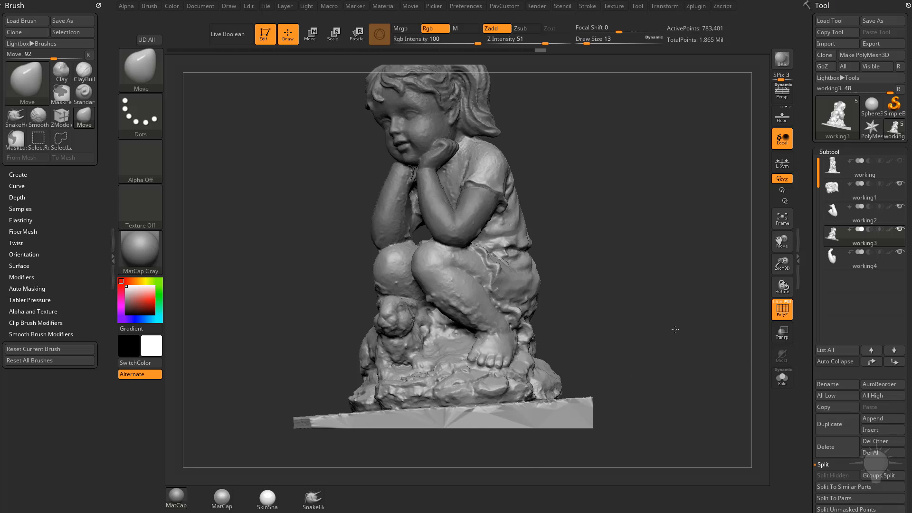
{"action": "left_click_drag", "start_coordinate": [677, 315], "coordinate": [712, 311]}
{"action": "left_click", "coordinate": [782, 311]}
{"action": "left_click_drag", "start_coordinate": [655, 259], "coordinate": [637, 251]}
Step: Select each separated arm subtool in turn, then make the body subtool working3 active
{"action": "left_click", "coordinate": [509, 217], "text": "alt"}
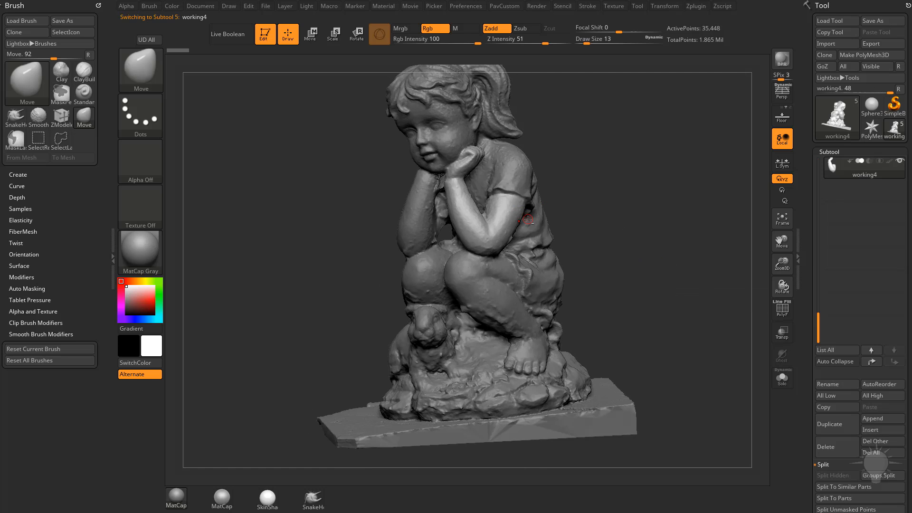
{"action": "left_click", "coordinate": [482, 170], "text": "alt"}
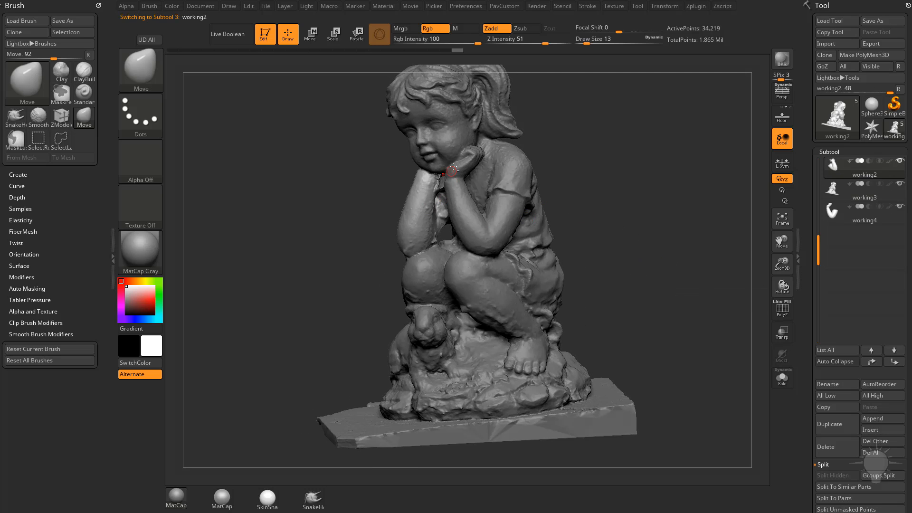
{"action": "left_click", "coordinate": [487, 205], "text": "alt"}
Step: View the statue from the front and switch to the Standard brush
{"action": "mouse_move", "coordinate": [622, 239]}
{"action": "left_mouse_down"}
{"action": "mouse_move", "coordinate": [643, 242]}
{"action": "mouse_move", "coordinate": [558, 280]}
{"action": "mouse_move", "coordinate": [510, 275]}
{"action": "mouse_move", "coordinate": [610, 179]}
{"action": "mouse_move", "coordinate": [590, 173]}
{"action": "mouse_move", "coordinate": [598, 169]}
{"action": "mouse_move", "coordinate": [584, 180]}
{"action": "mouse_move", "coordinate": [612, 167]}
{"action": "mouse_move", "coordinate": [637, 242]}
{"action": "mouse_move", "coordinate": [614, 238]}
{"action": "mouse_move", "coordinate": [622, 228]}
{"action": "mouse_move", "coordinate": [617, 240]}
{"action": "mouse_move", "coordinate": [619, 229]}
{"action": "left_mouse_up"}
{"action": "key", "text": "b"}
{"action": "key", "text": "s"}
{"action": "key", "text": "t"}
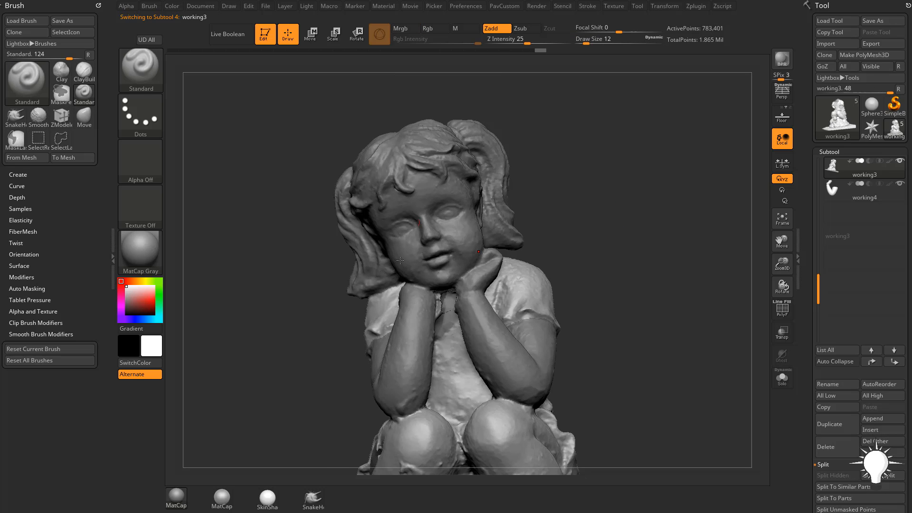